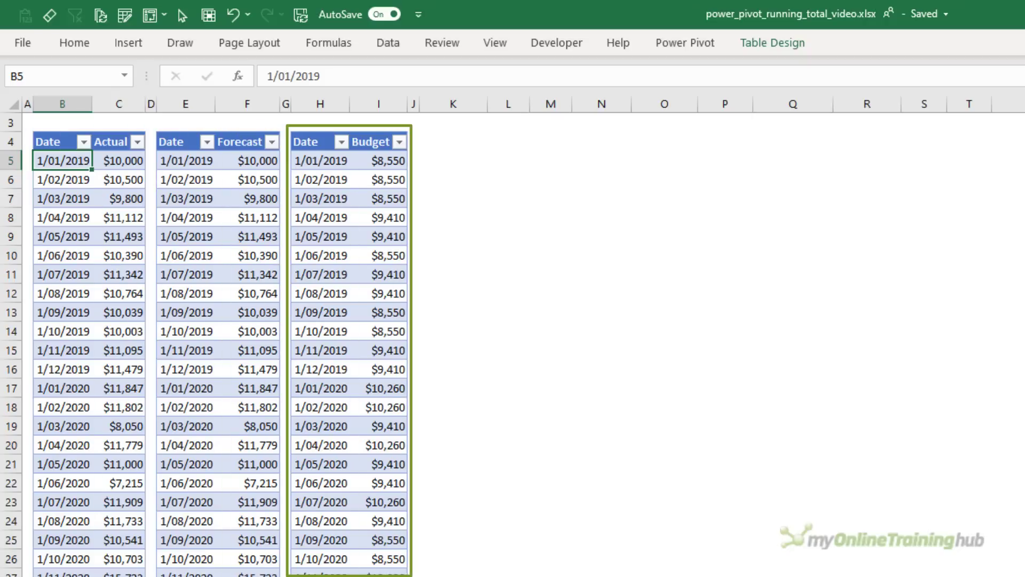
Step: Create a pivot table from the Actual table at 'Regular PivotTables'!B4, Date in rows, Actual summed
double_click(128, 42)
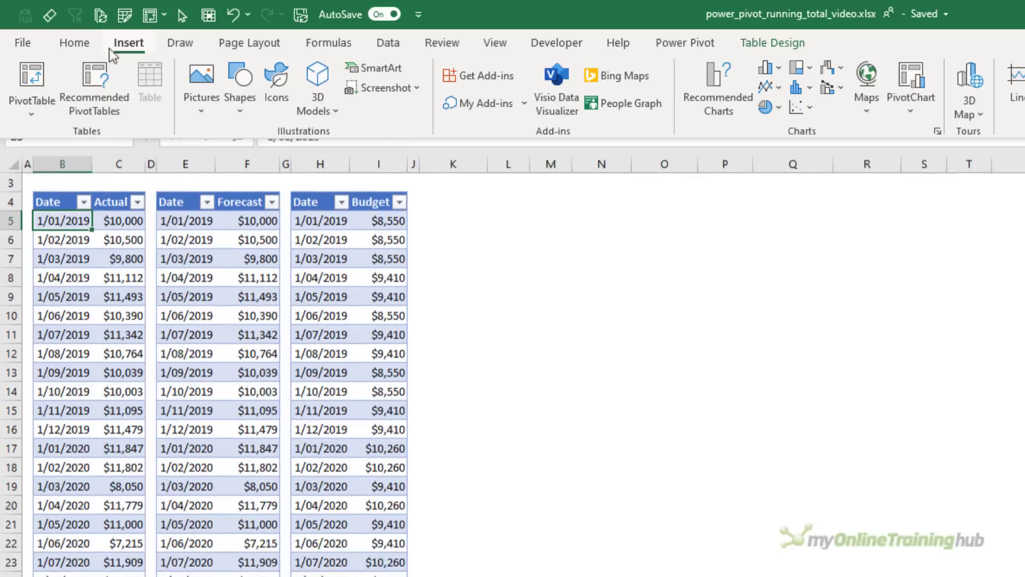
click(42, 87)
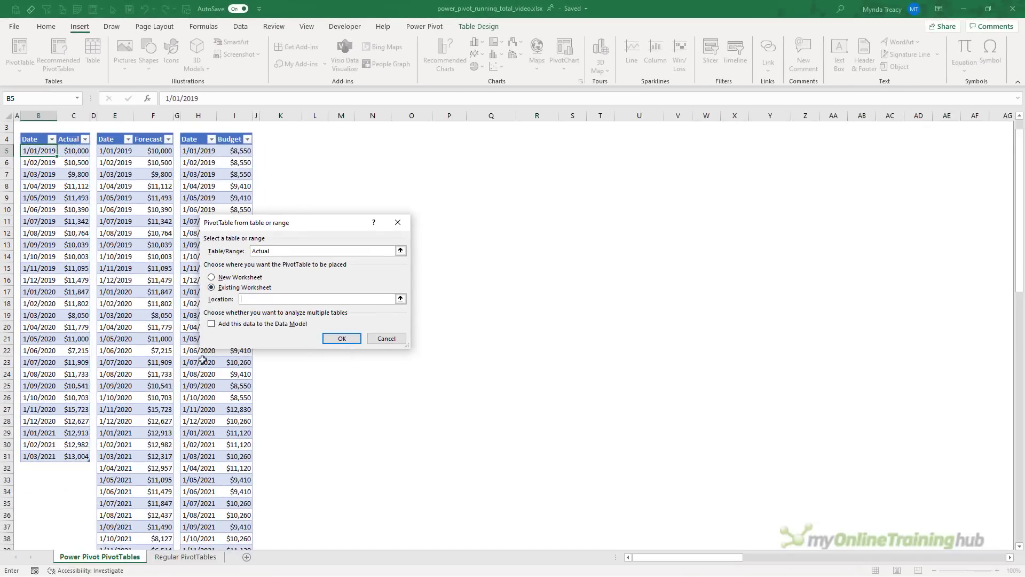
click(176, 556)
click(70, 149)
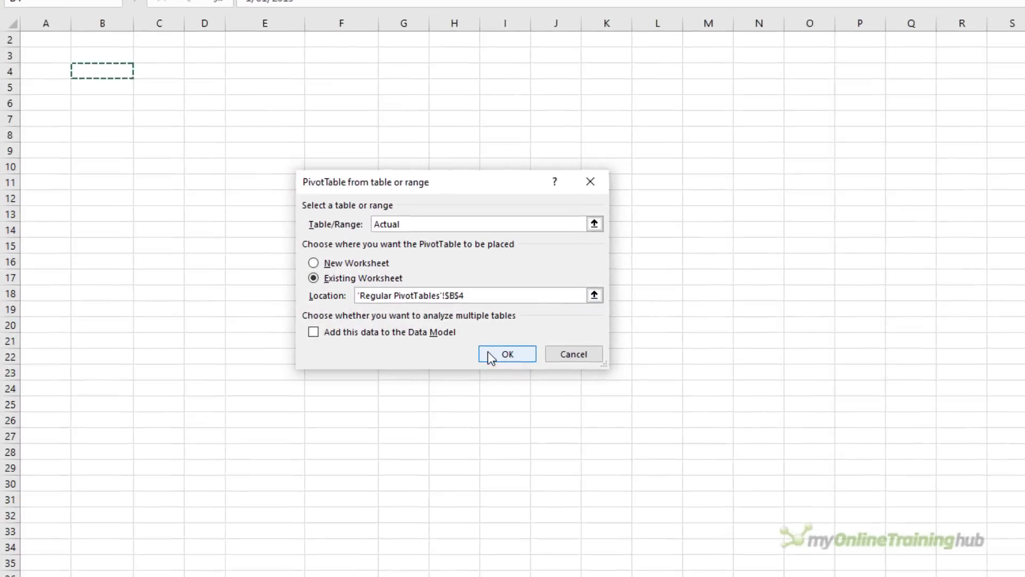
click(365, 342)
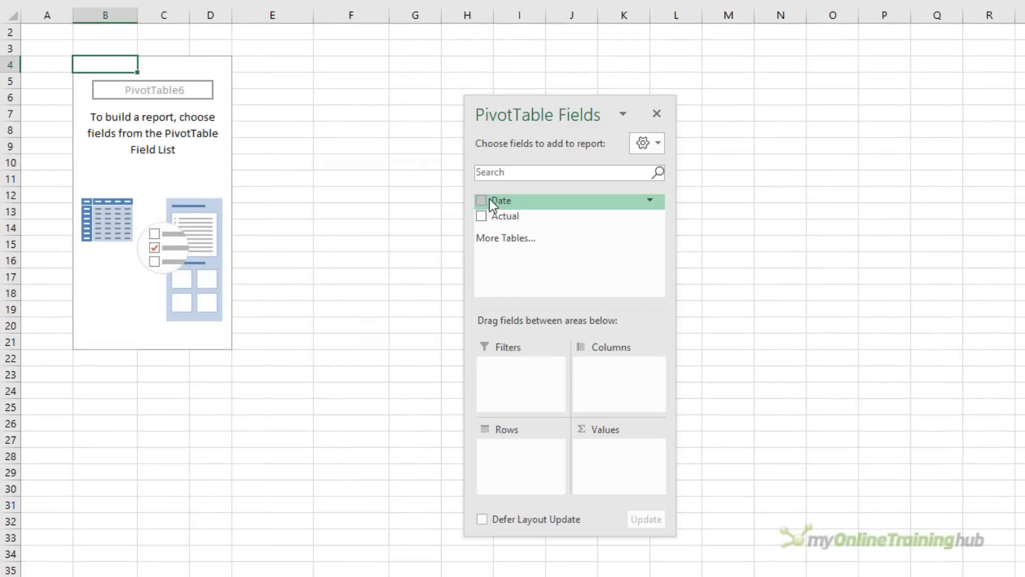
drag(351, 230, 363, 306)
drag(506, 306, 510, 449)
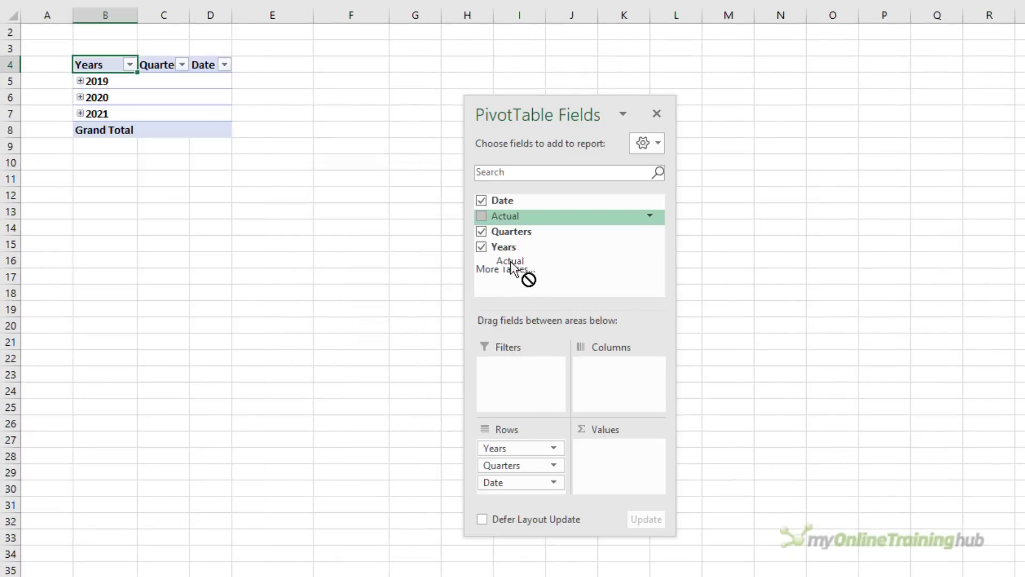
drag(511, 261, 611, 448)
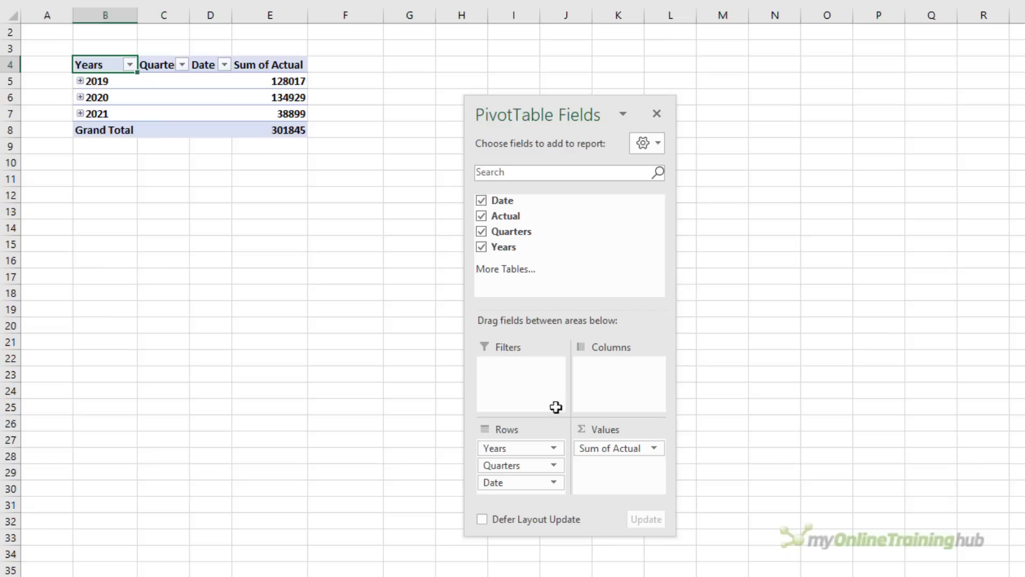
Step: Expand every year into quarters and show year subtotals at the bottom of each group
right_click(102, 94)
mouse_move(194, 252)
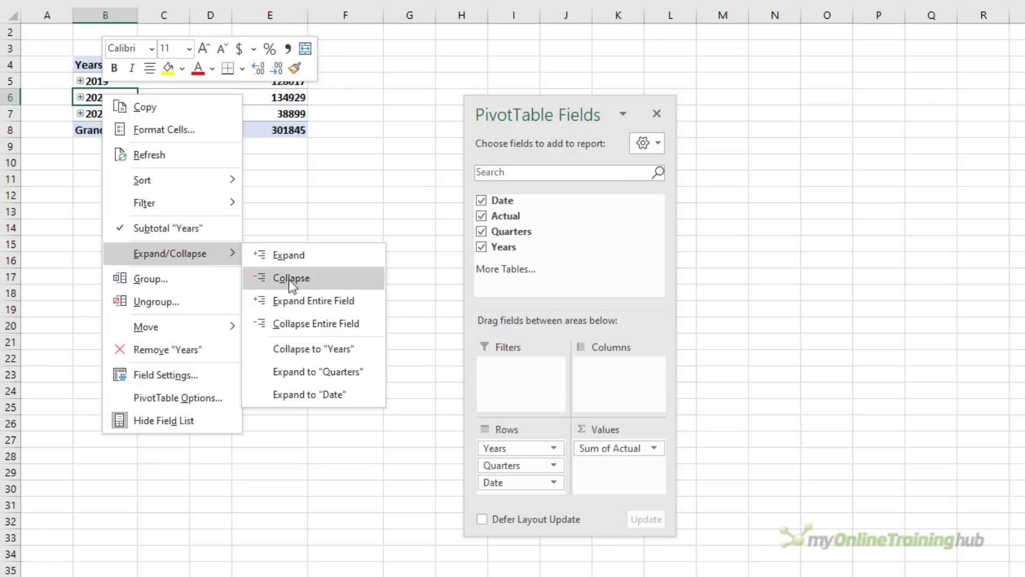
click(363, 302)
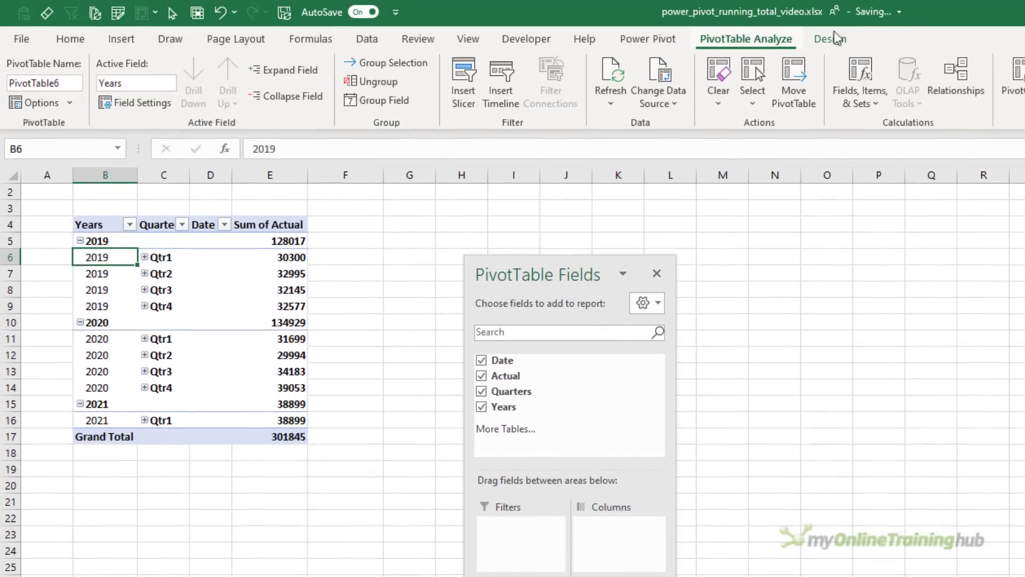
click(833, 39)
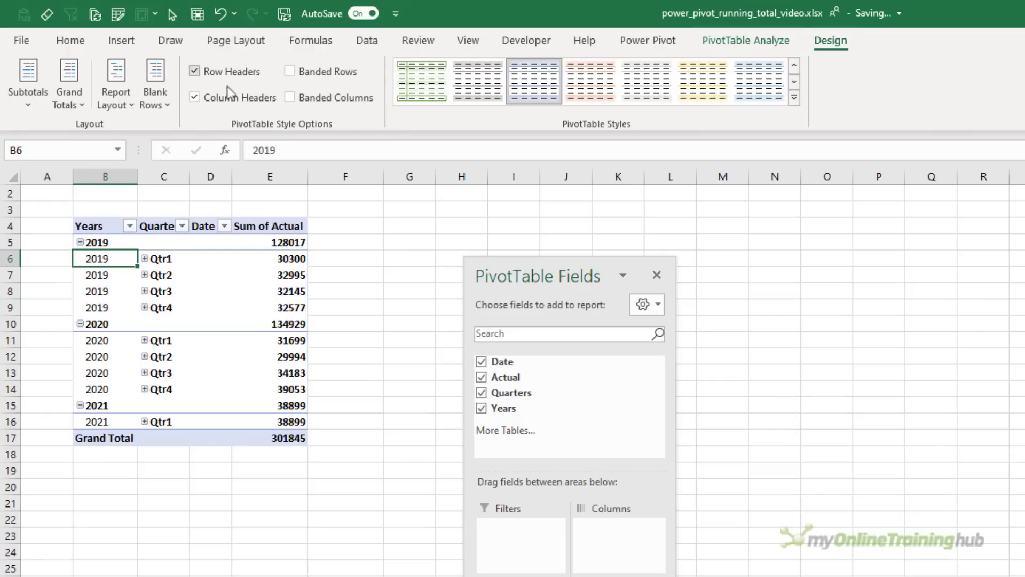
click(30, 102)
click(61, 180)
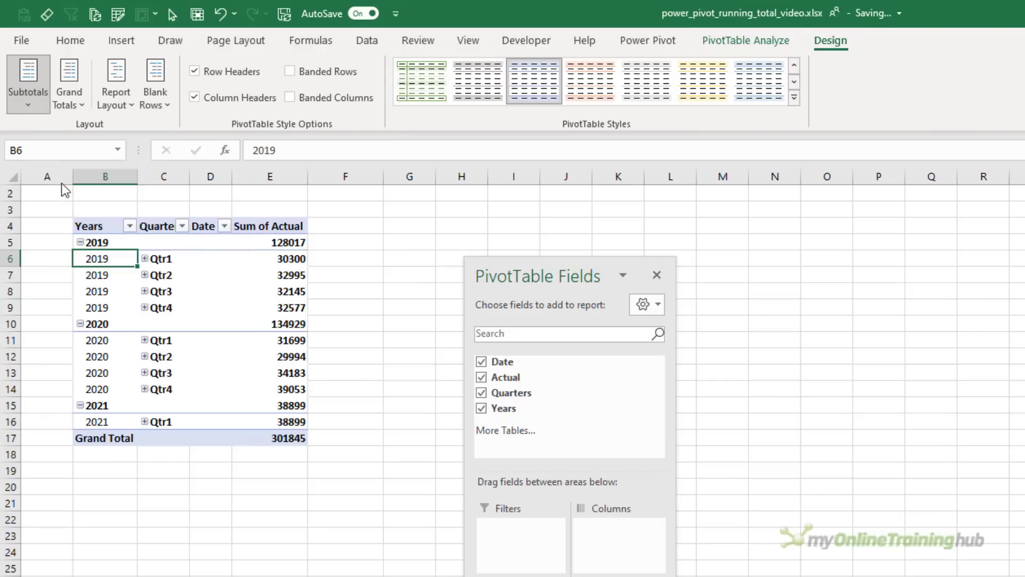
Step: Format Sum of Actual as Number with 0 decimals and a thousands separator
right_click(276, 270)
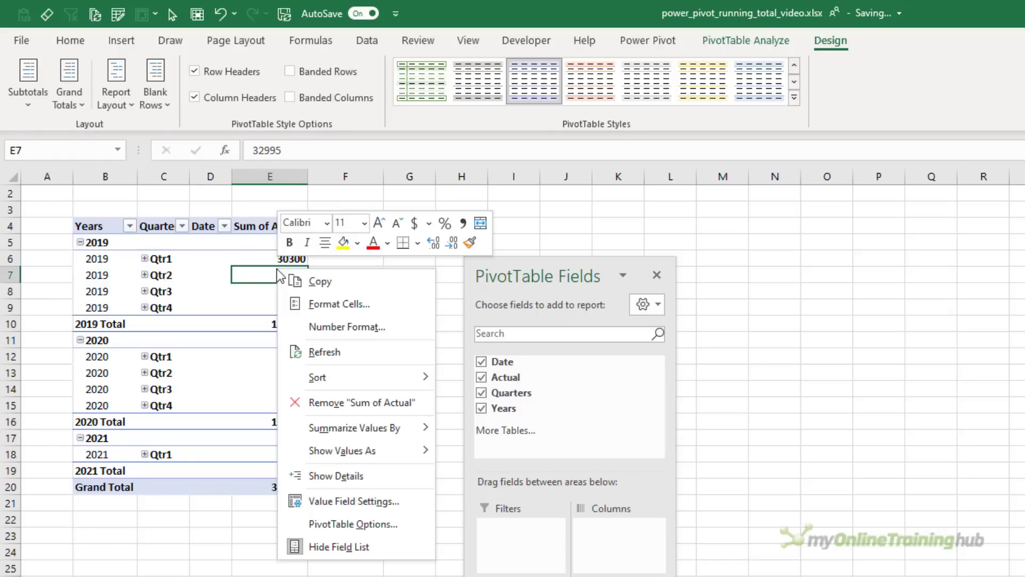
click(373, 327)
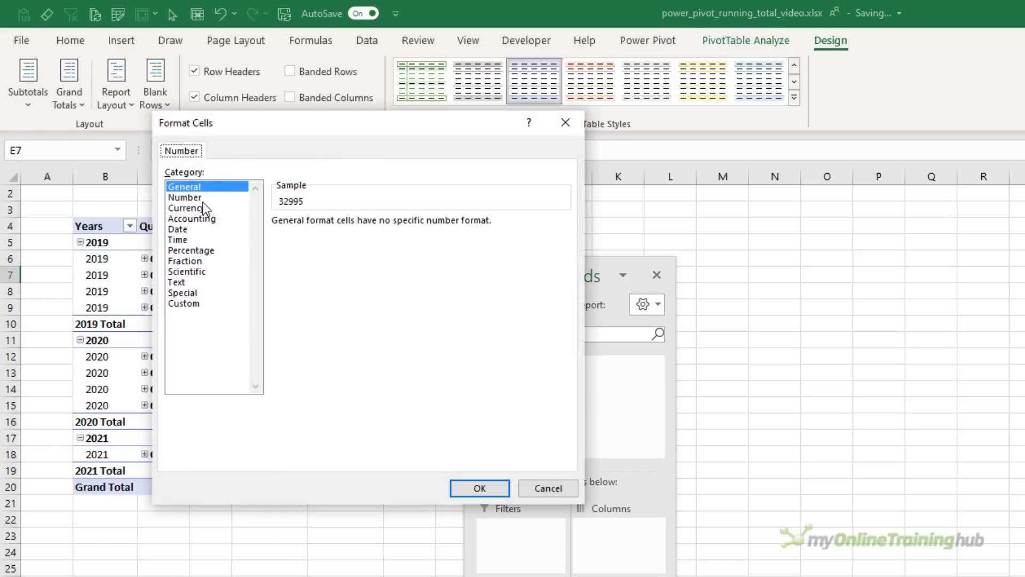
click(203, 198)
click(315, 243)
key(shift+Tab)
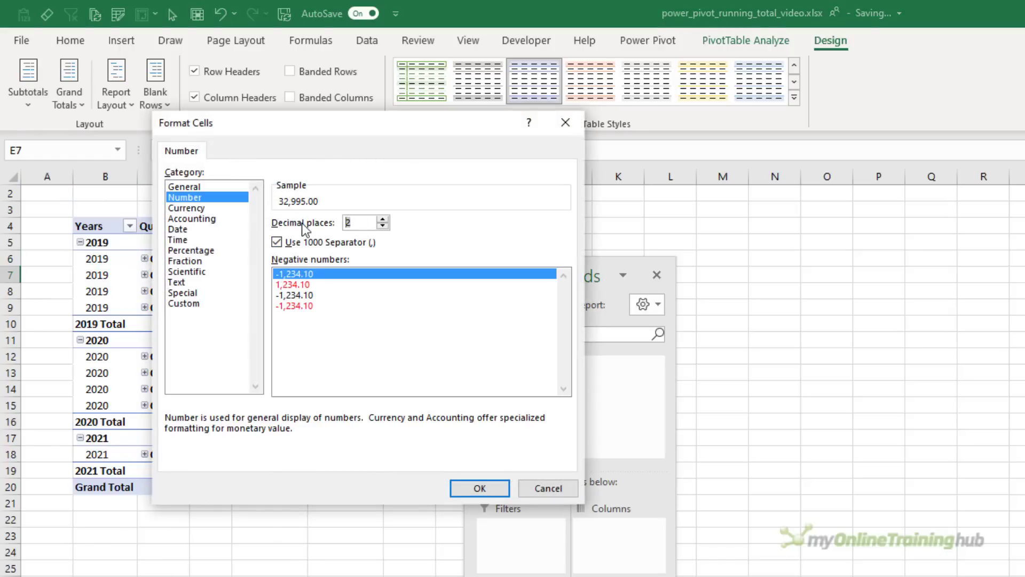
text(0)
key(Return)
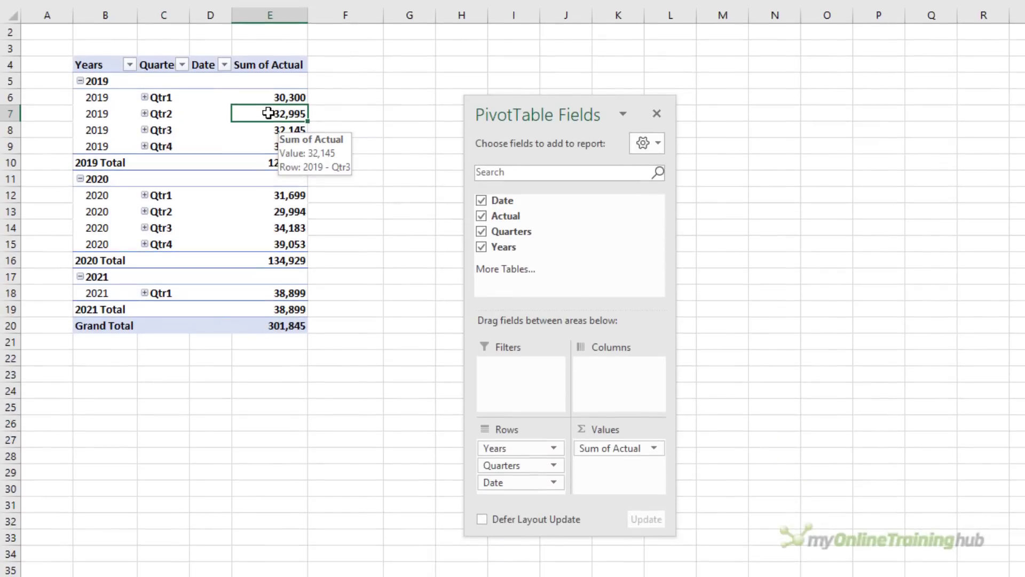
Step: Show Sum of Actual values as a Running Total In with base field Years
right_click(267, 113)
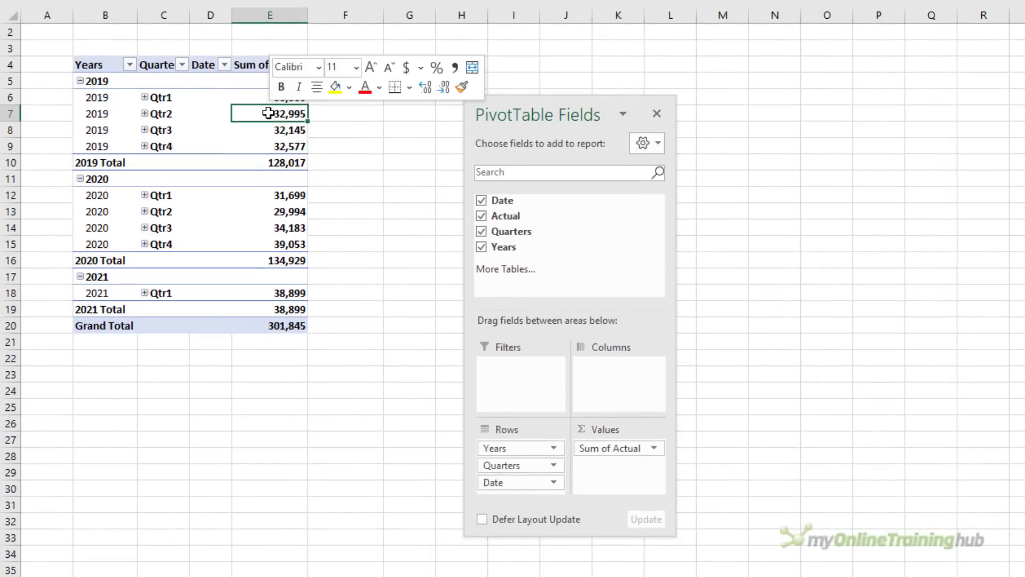
mouse_move(395, 281)
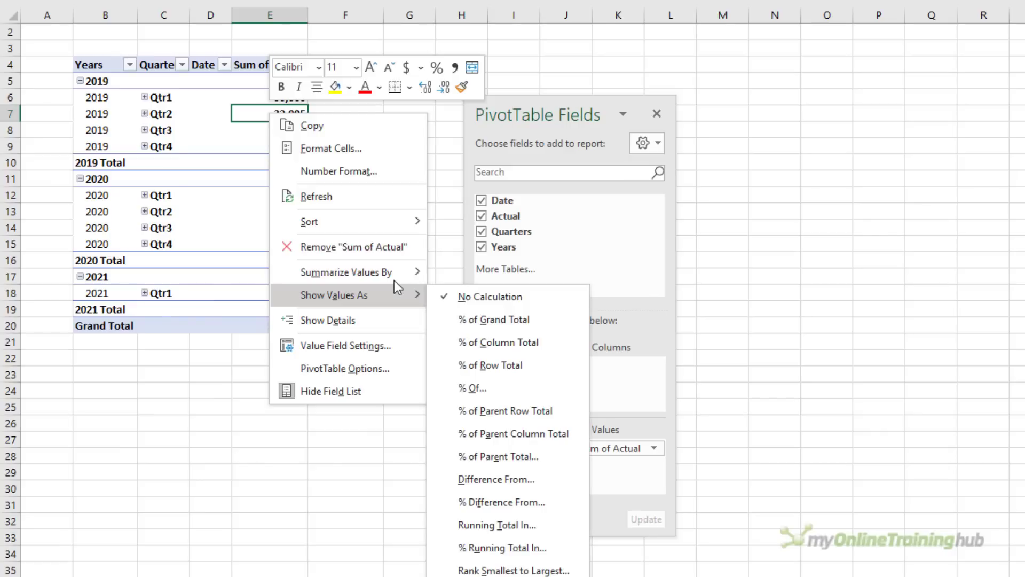
click(559, 530)
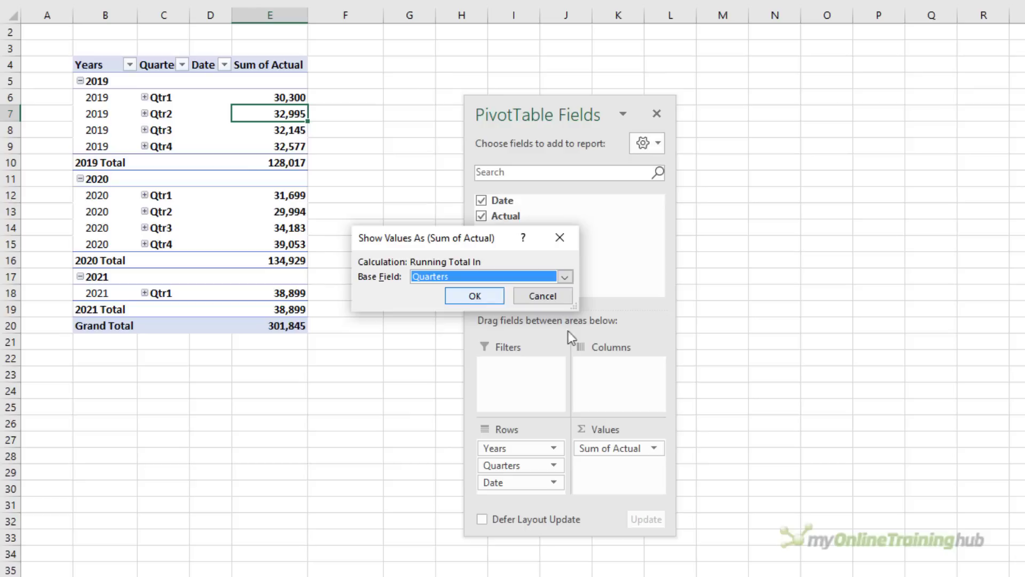
click(564, 277)
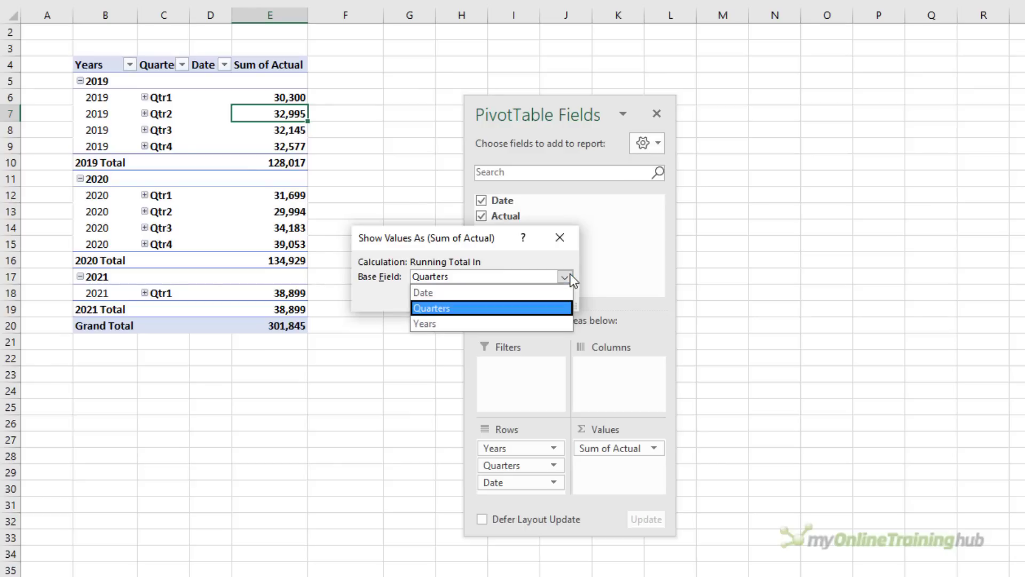
click(473, 323)
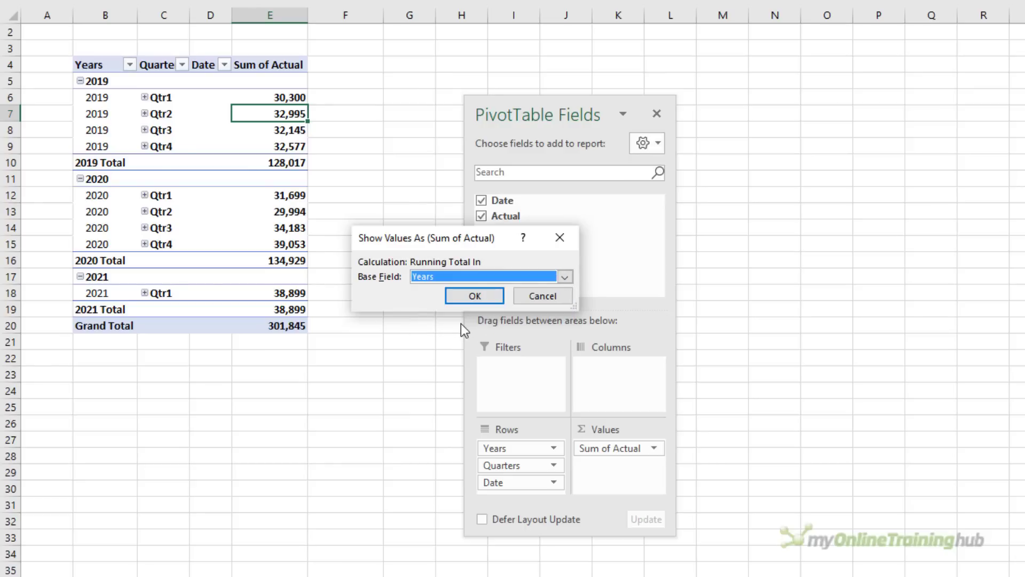
click(464, 302)
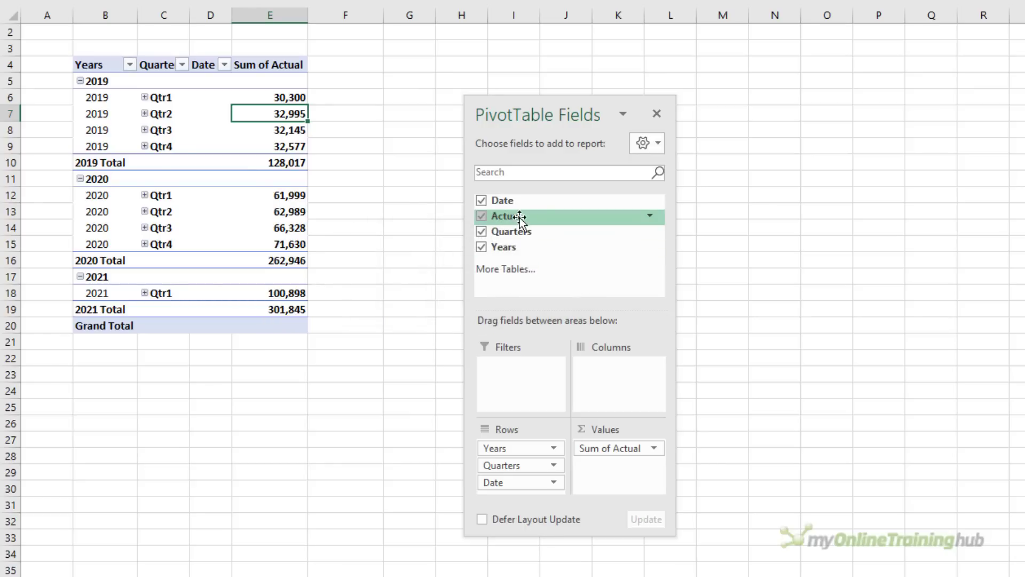
Step: Add Actual to Values again, formatted as Number with 0 decimals and a thousands separator
drag(520, 223, 617, 461)
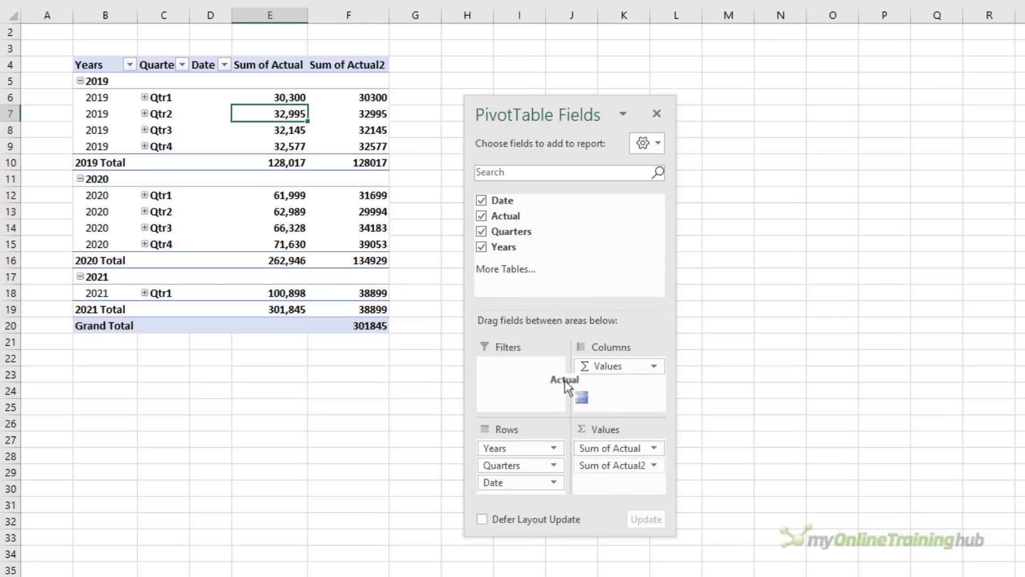
click(381, 101)
right_click(357, 100)
click(390, 160)
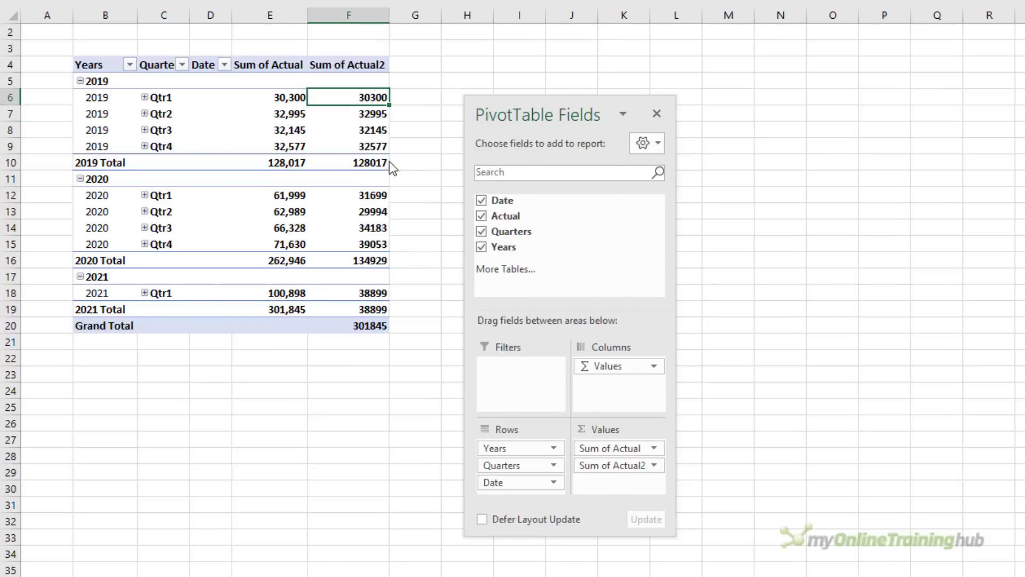
click(206, 39)
click(313, 82)
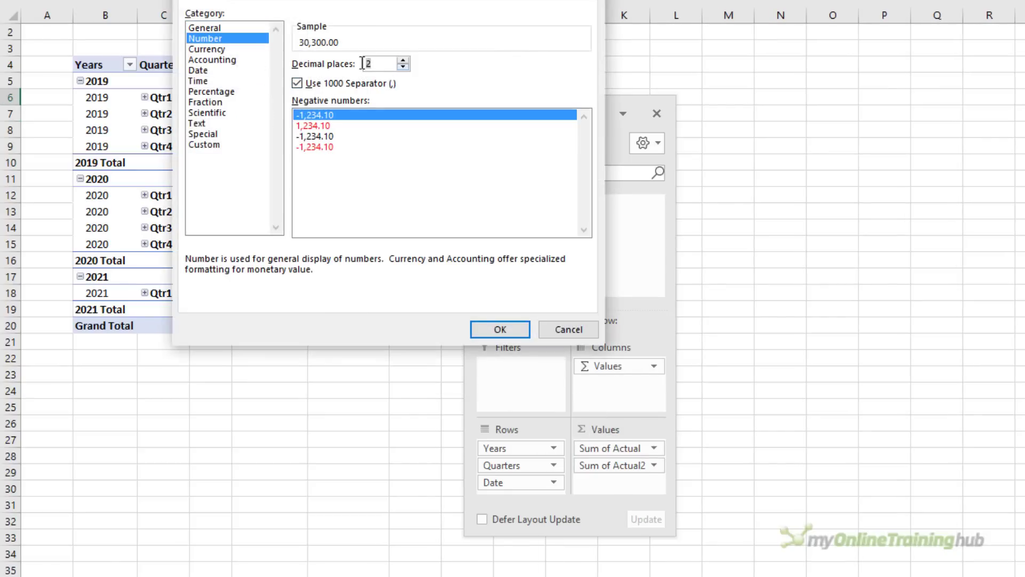
double_click(368, 64)
text(0)
key(Return)
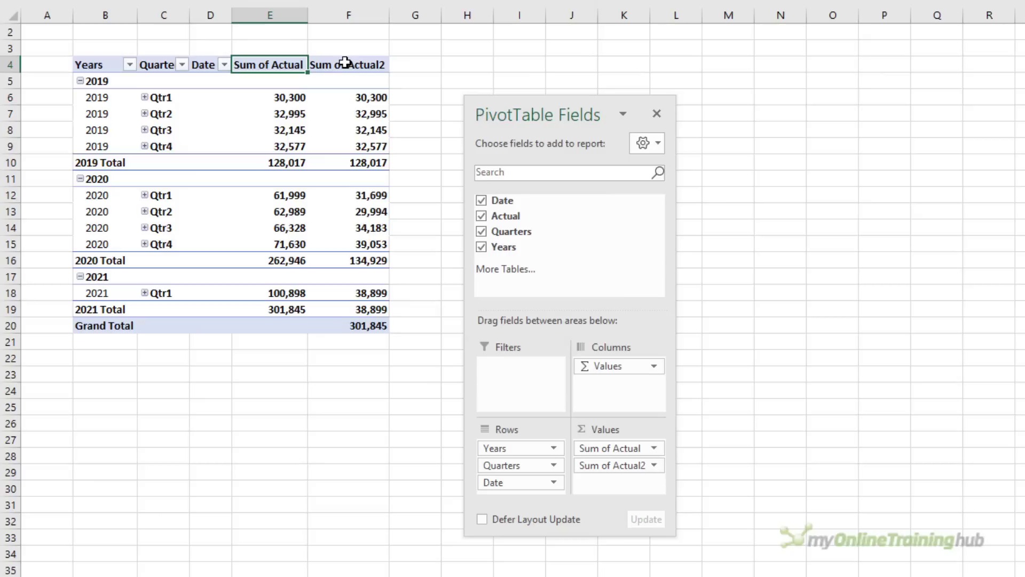
Step: Rename the E4 header to 'Running Total' and F4 to 'Sum of Actual'
text(Running Total)
key(Return)
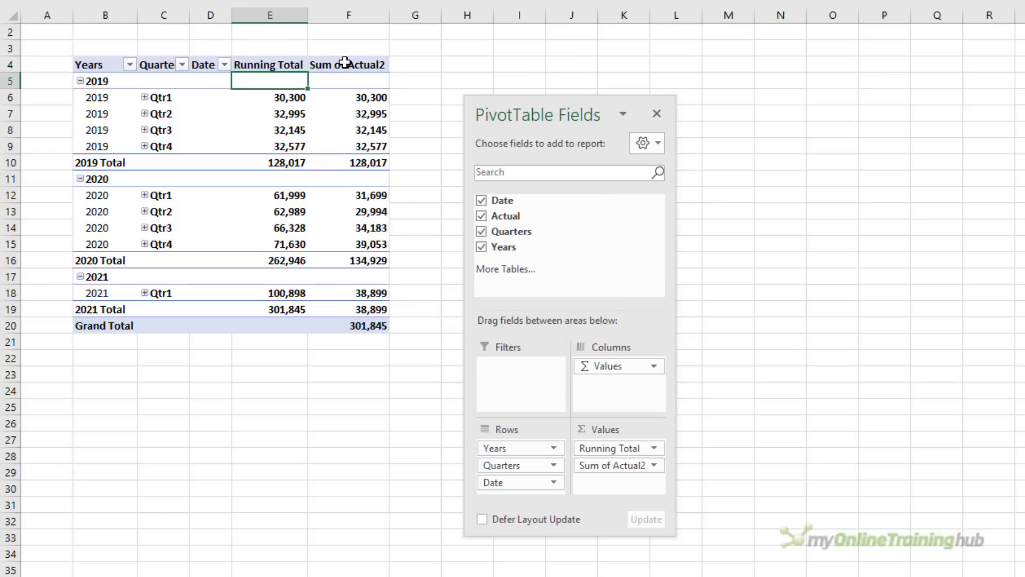
click(345, 62)
key(F2)
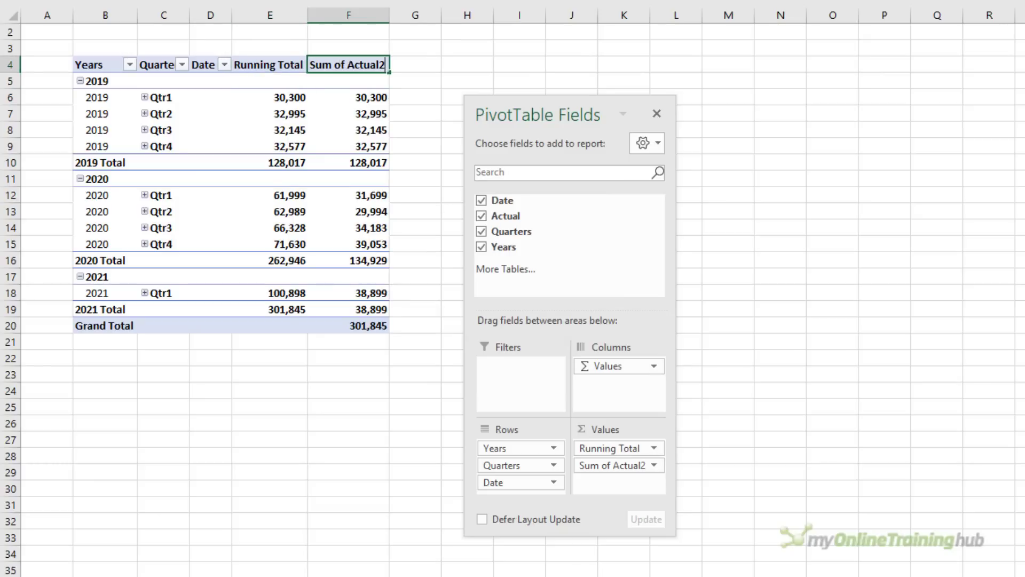
key(BackSpace)
key(Return)
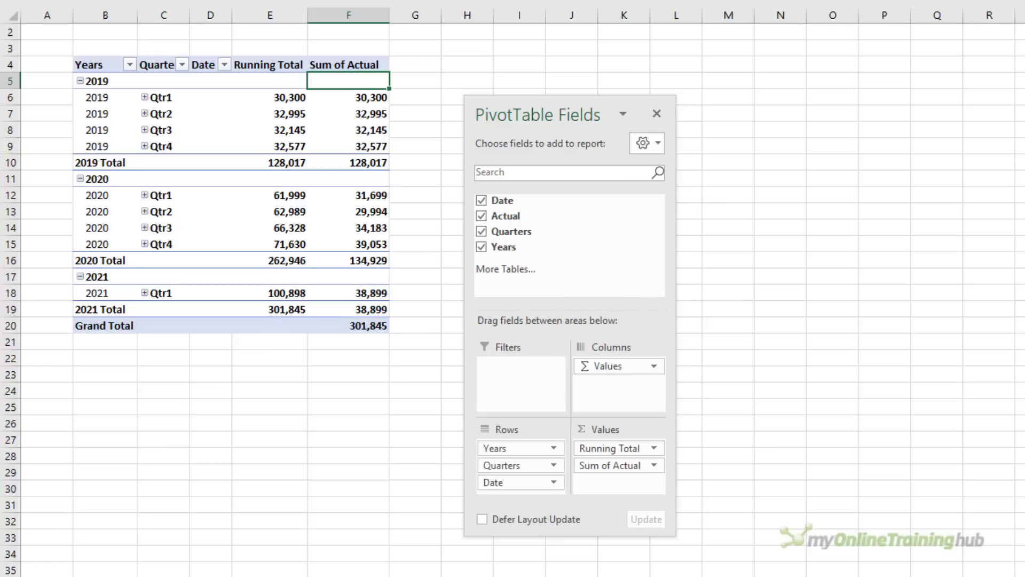
Step: Step through column F's 2019 quarterly values, total and 2020 values to compare them
click(348, 97)
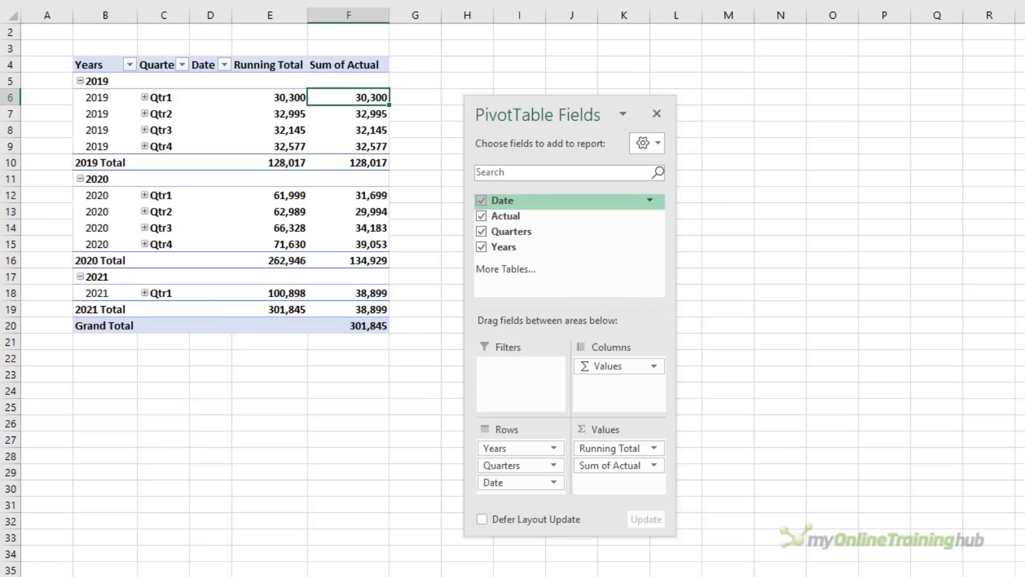
click(349, 113)
click(349, 130)
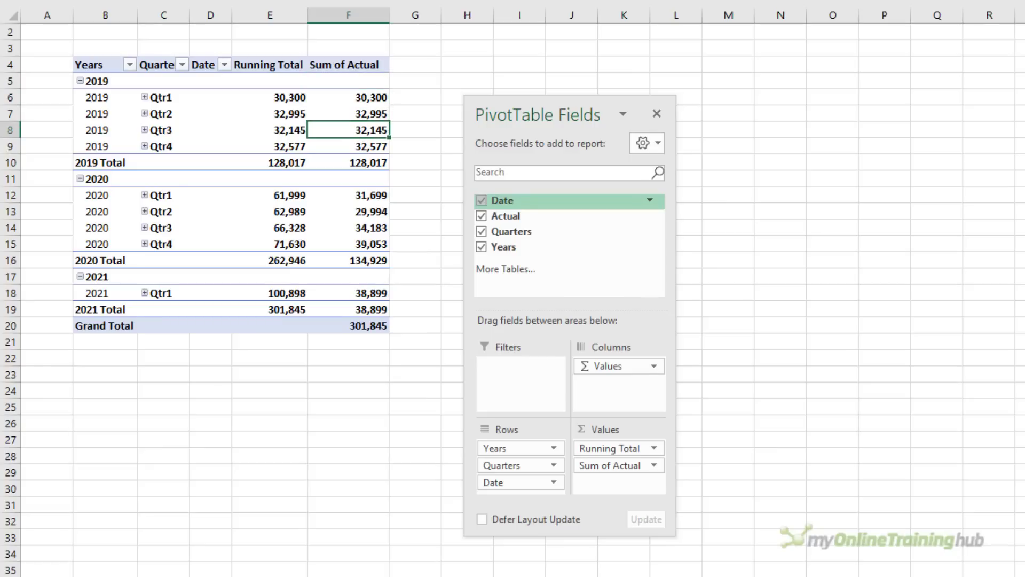
click(349, 145)
click(349, 163)
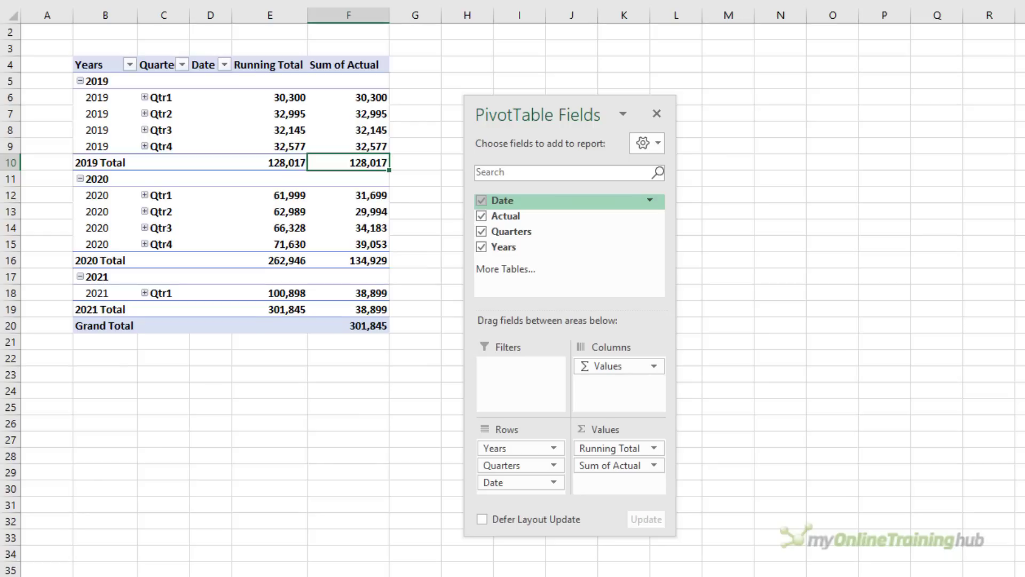
key(Down)
key(Down)
key(Down)
key(Down)
key(Down)
key(Down)
key(Down)
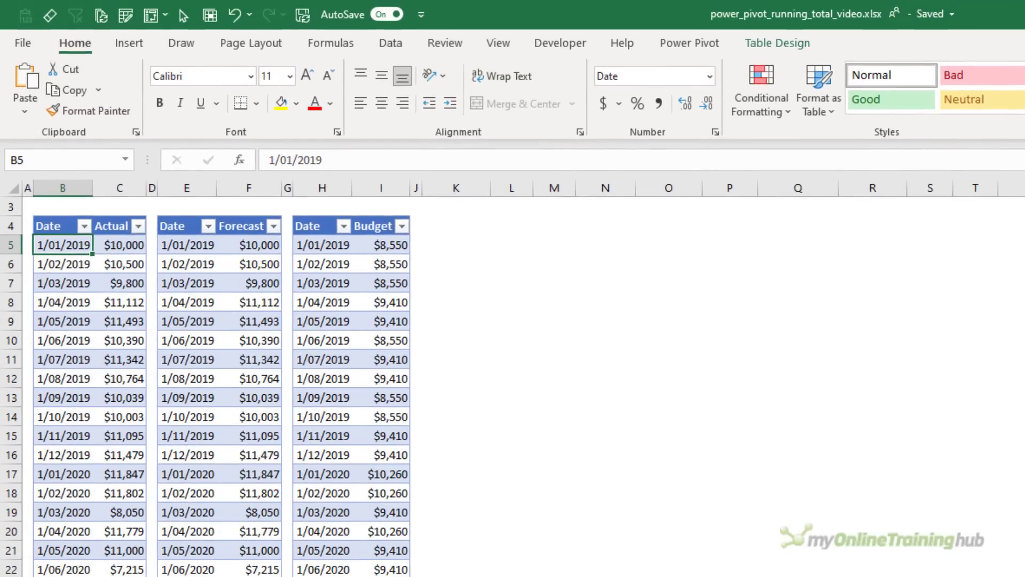
Step: Open the Power Pivot data model window and switch to Diagram View
click(681, 47)
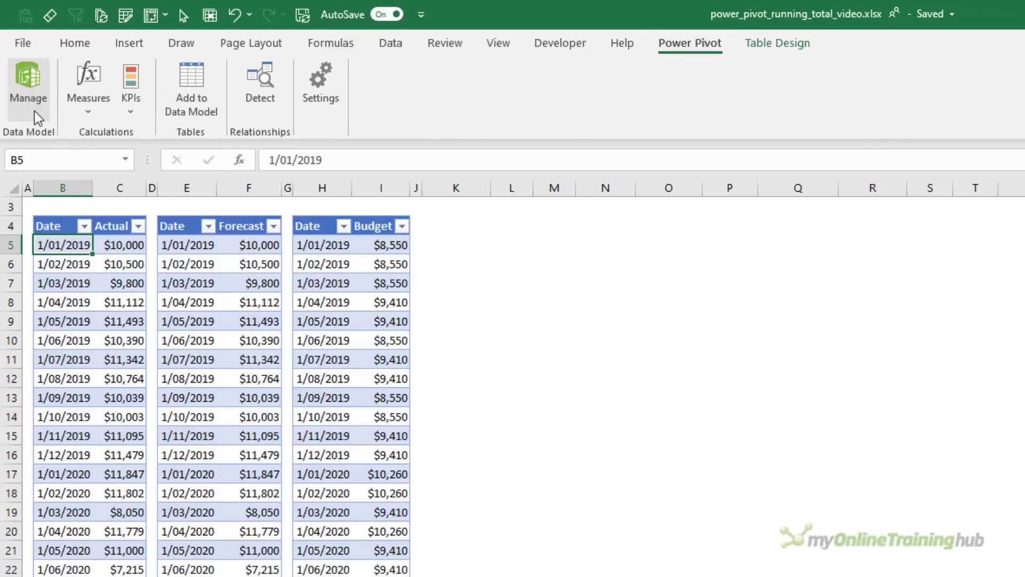
click(29, 88)
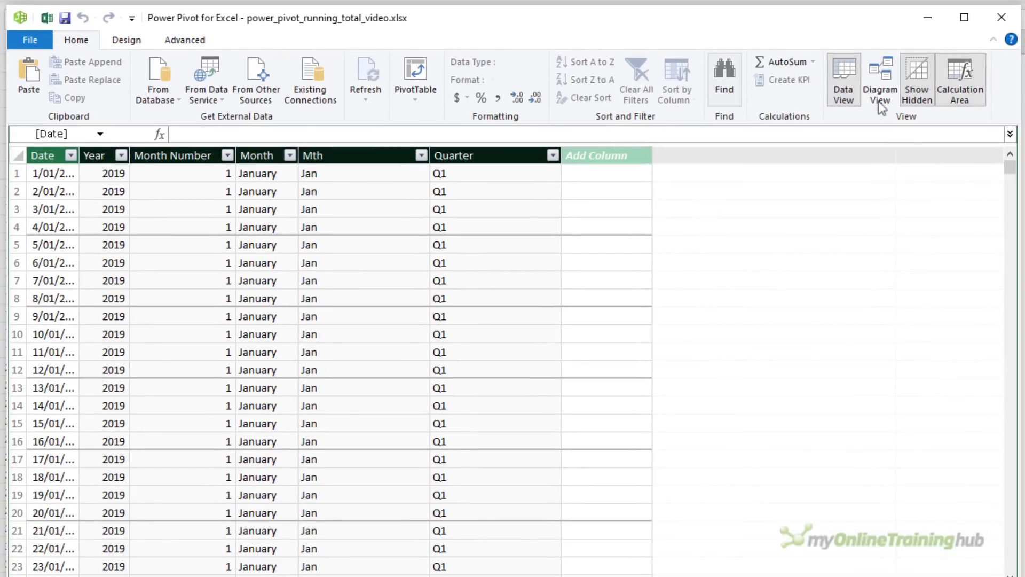
click(882, 103)
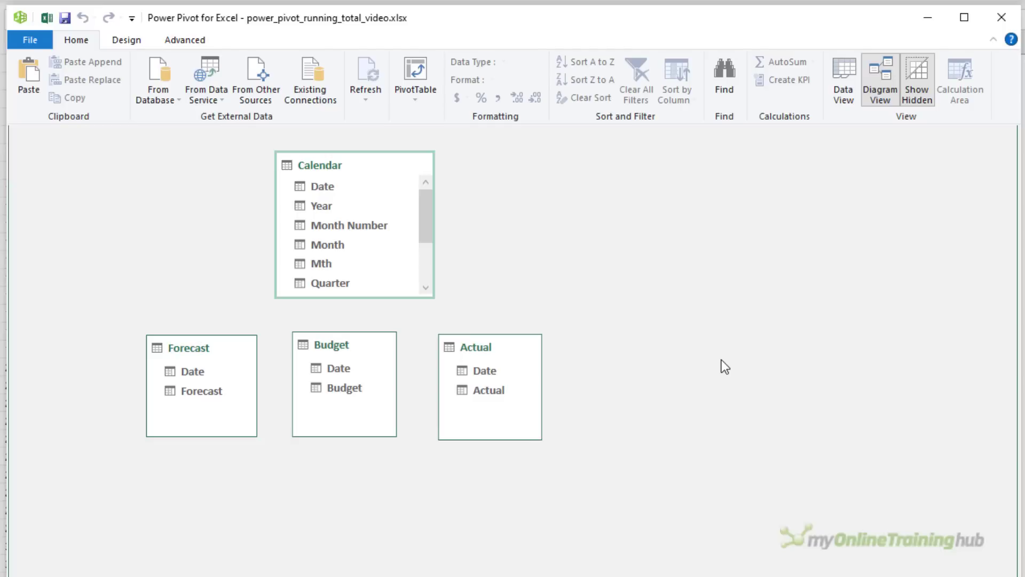
Step: Relate the Forecast, Budget and Actual Date fields to Calendar[Date], then close Power Pivot
click(188, 373)
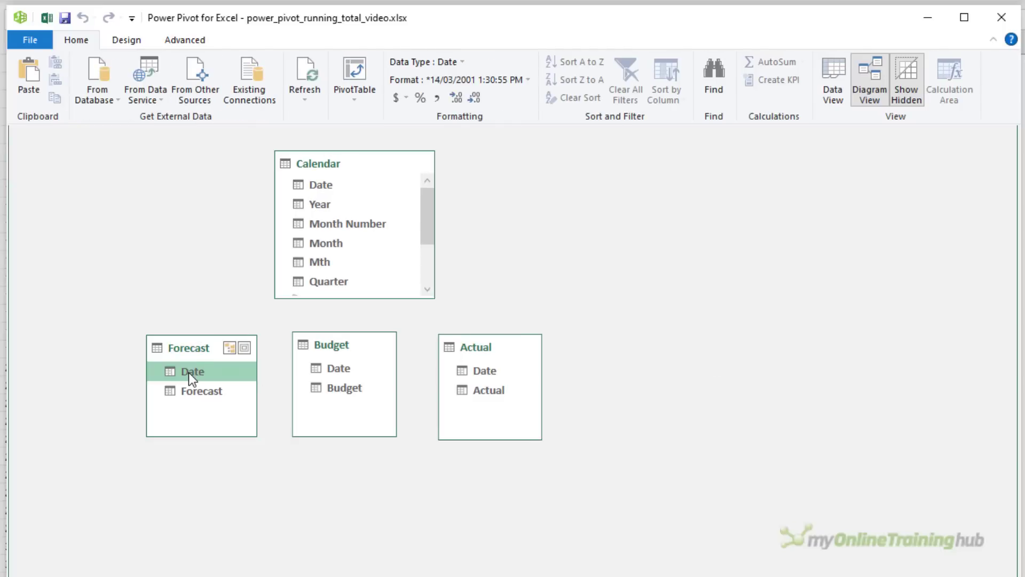
drag(188, 373, 328, 191)
drag(339, 368, 325, 181)
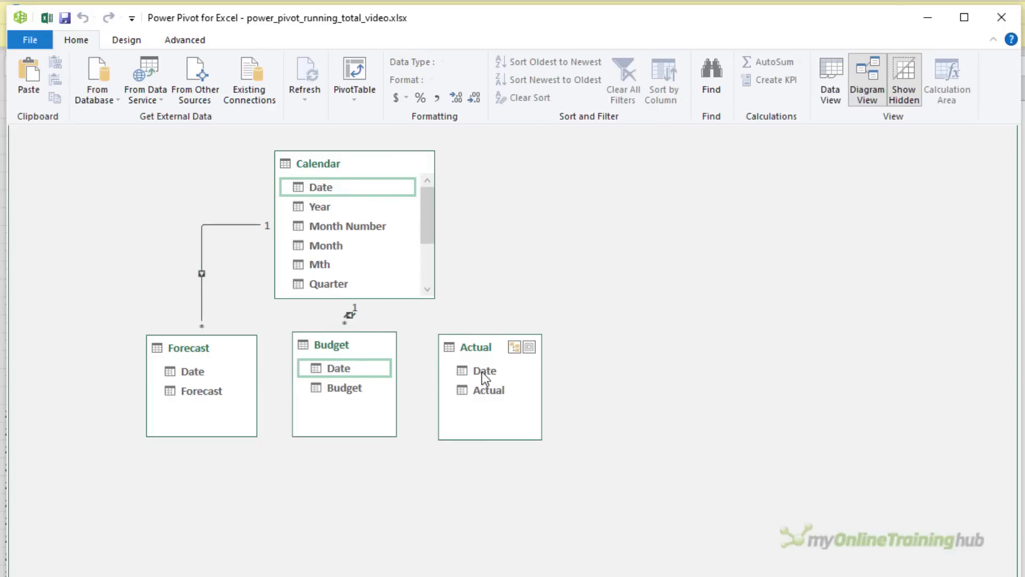
drag(483, 374, 328, 188)
drag(350, 341, 362, 374)
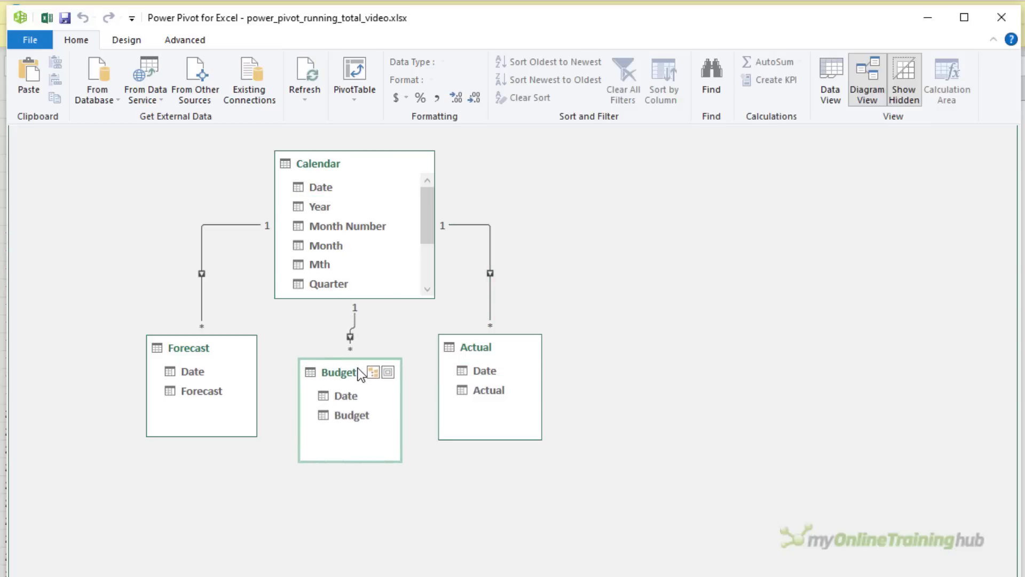
click(1002, 17)
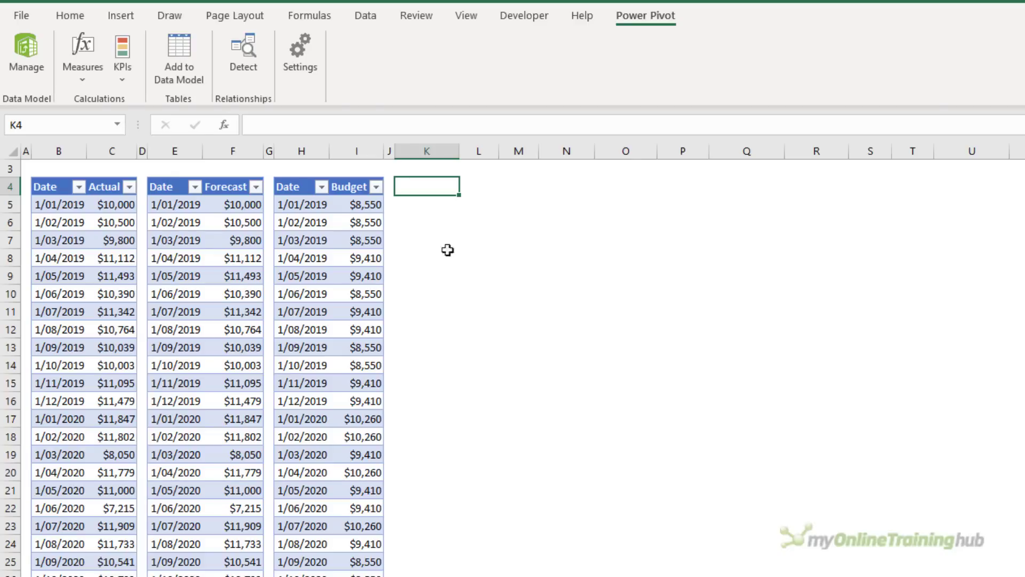
Step: Start a new measure in the Actual table named Actual RT
click(89, 81)
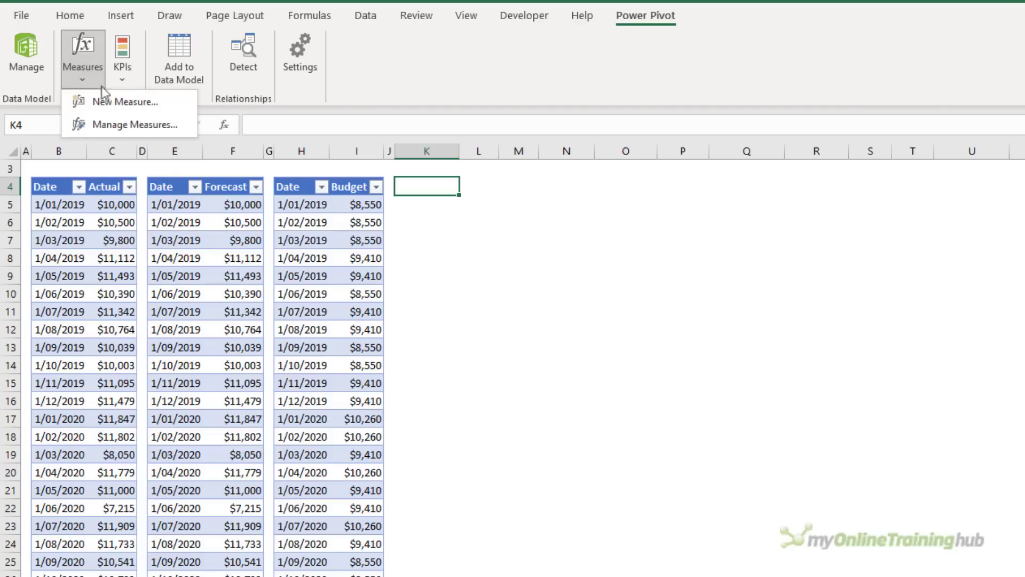
click(163, 101)
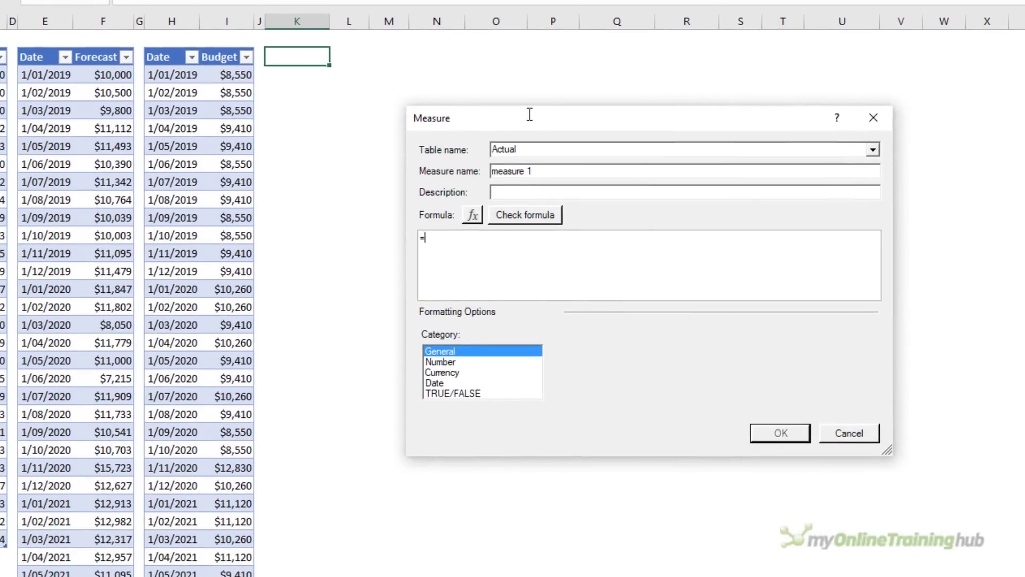
click(874, 150)
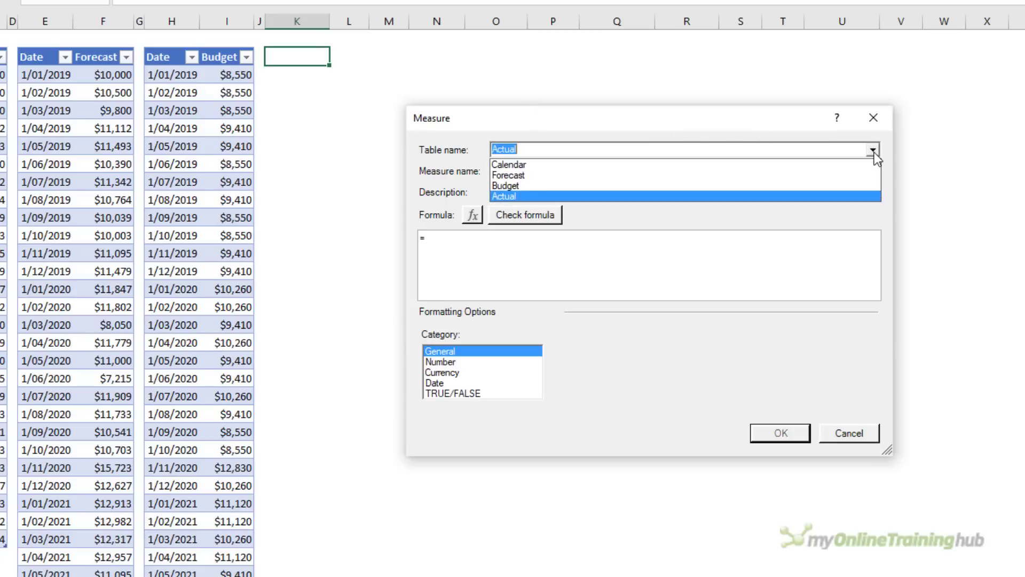
click(874, 150)
key(Tab)
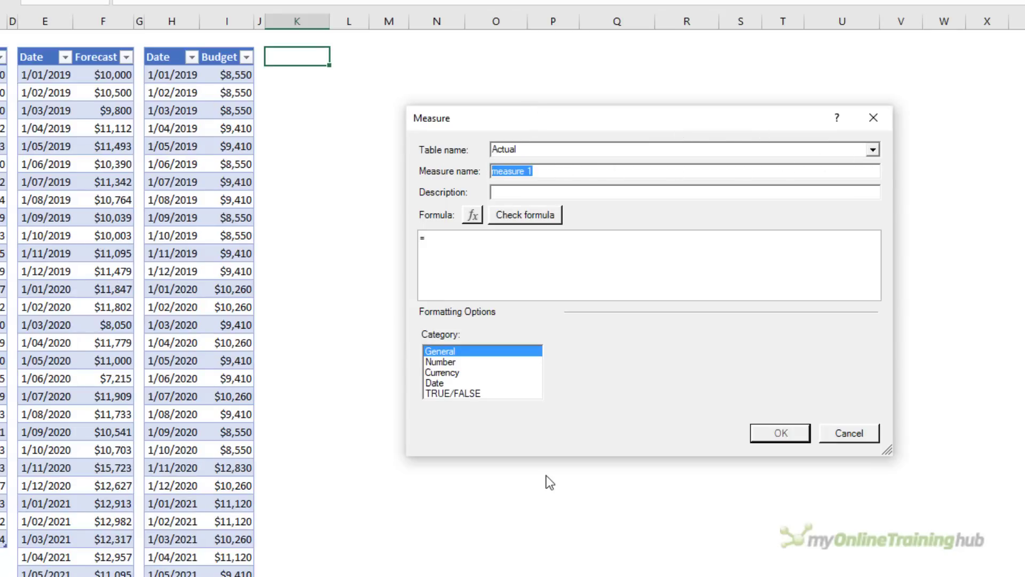
text(Actual RT)
Step: Enter the formula start: CALCULATE(SUM(Actual[Actual]), FILTER(ALLSELECTED('Calendar'[Date]),
click(481, 246)
text(CALCULATE()
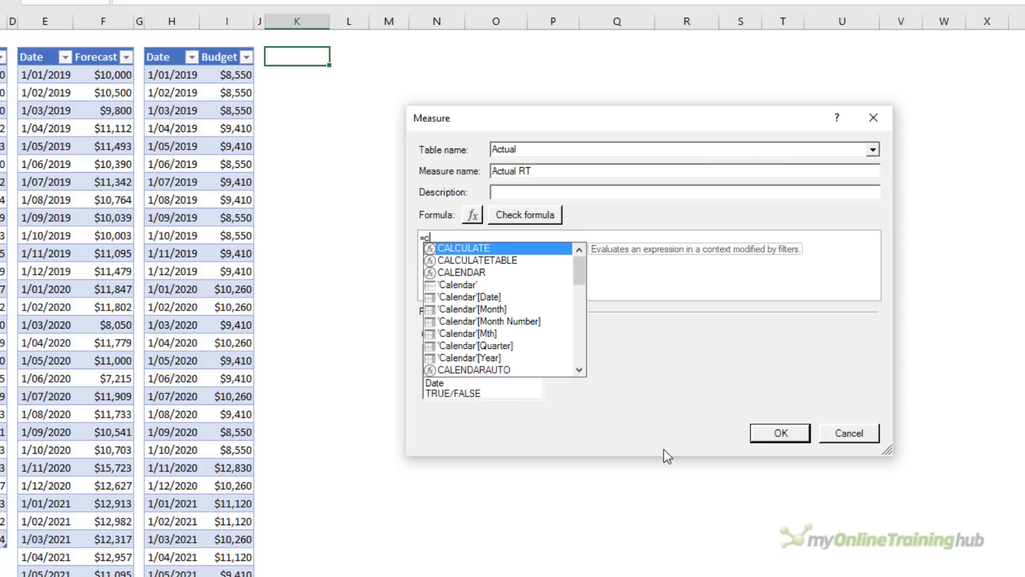
text(SUM()
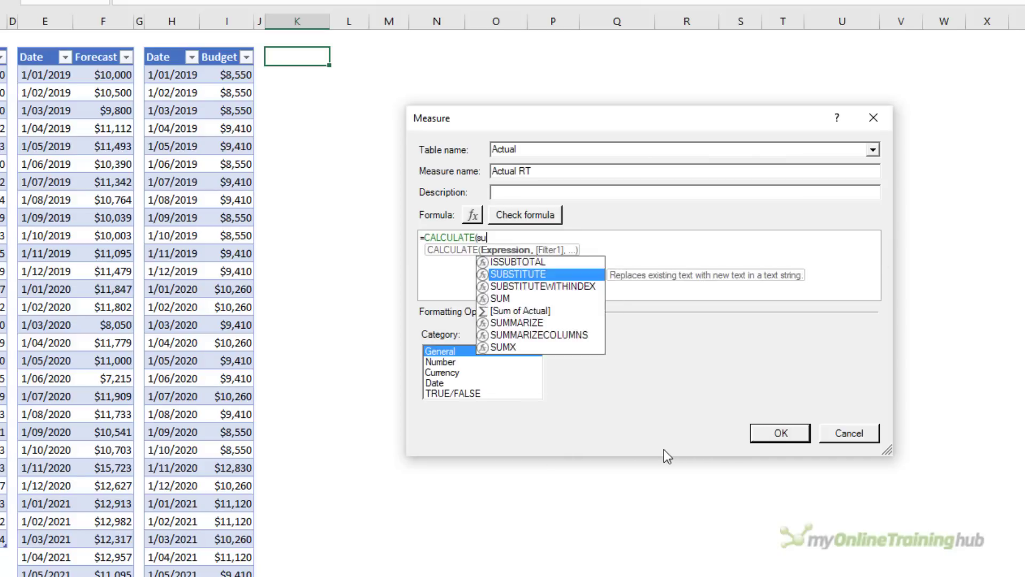
key(Tab)
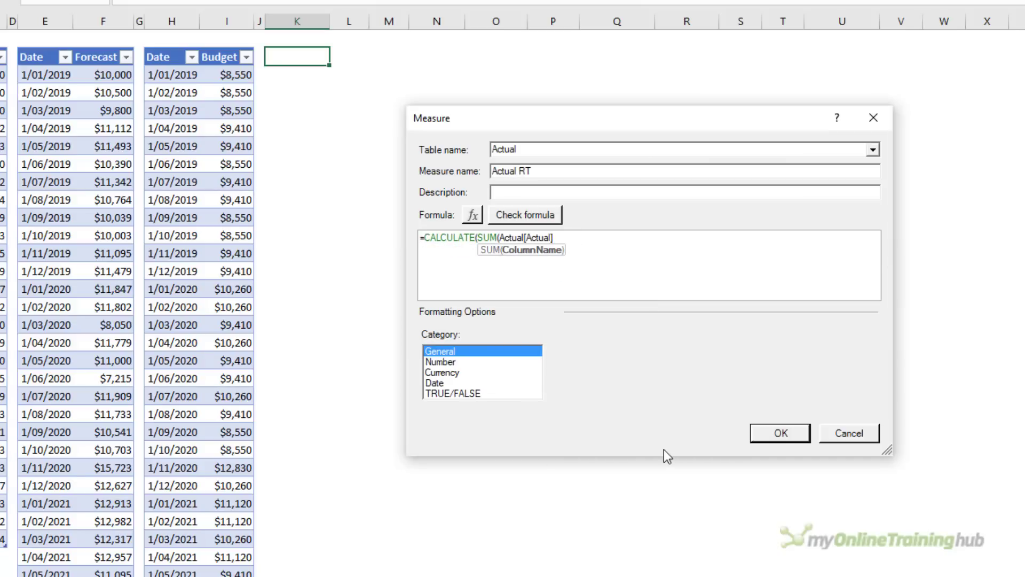
text())
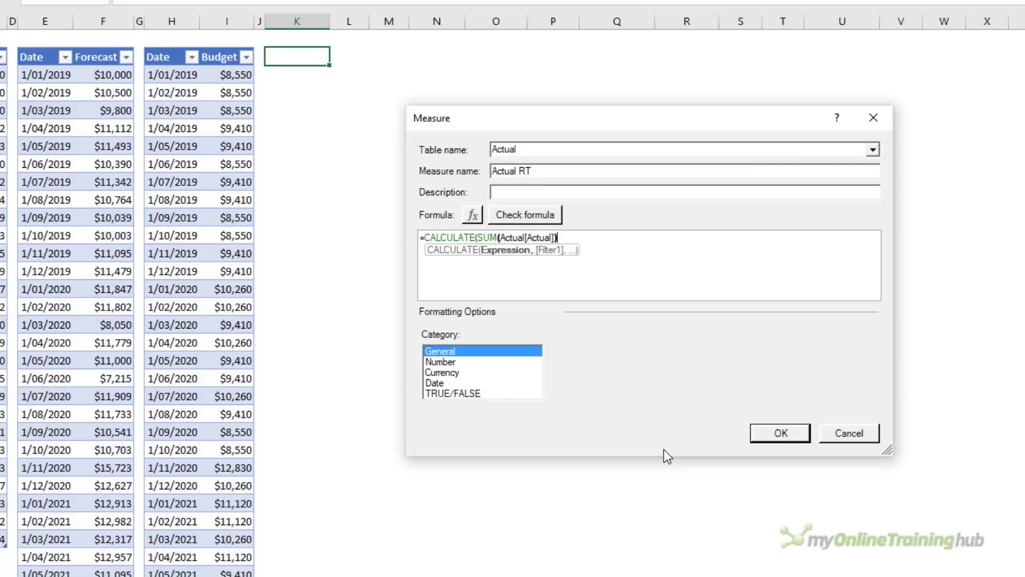
ctrl+scroll(656, 273, up, 4)
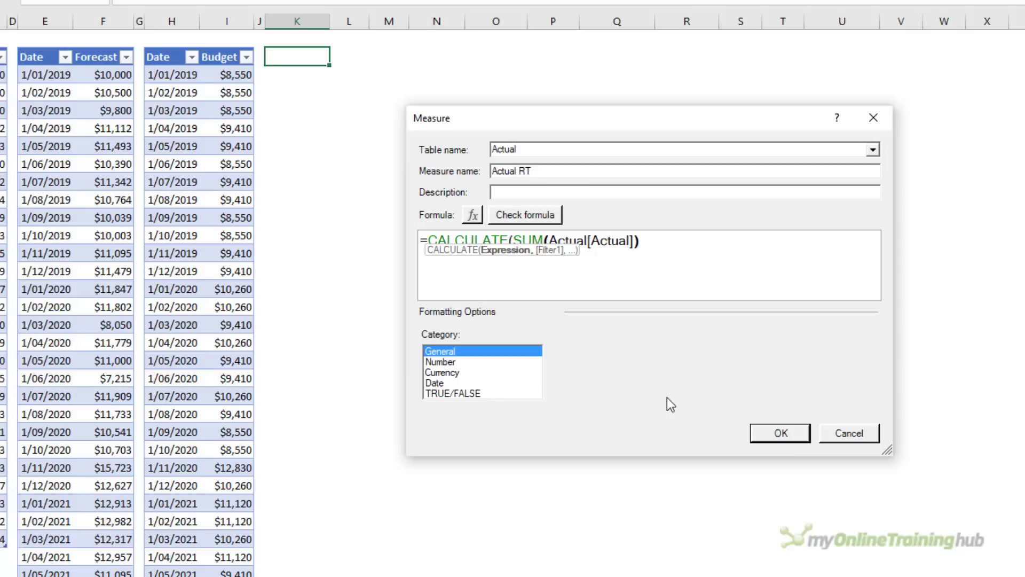
text(,)
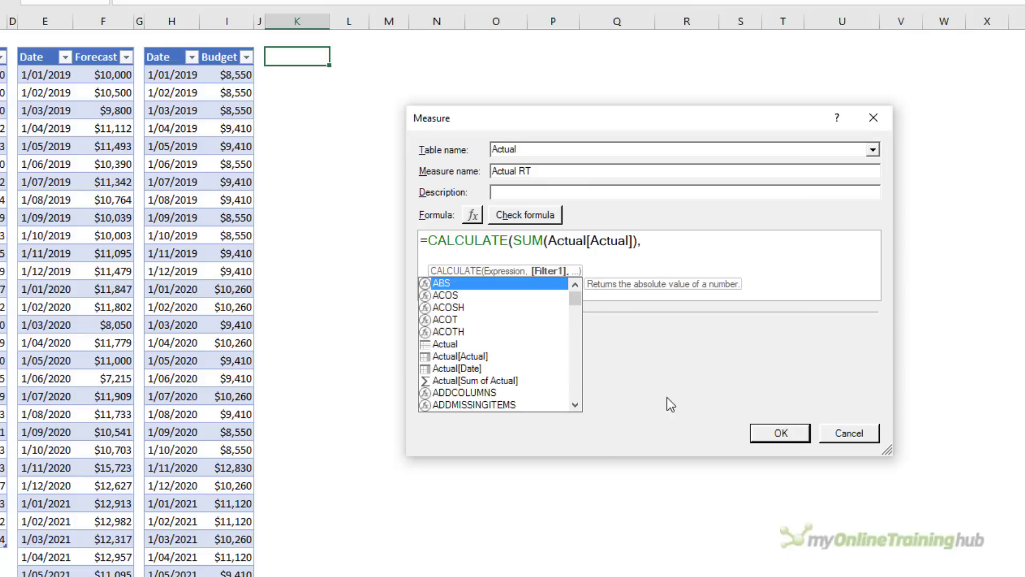
key(shift+Return)
text(fil)
key(Tab)
text((alls)
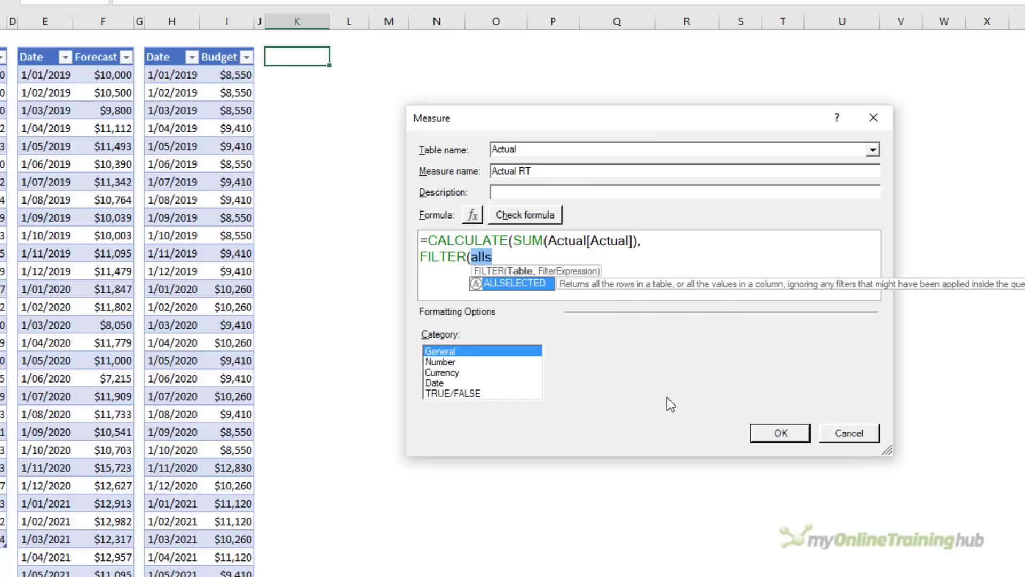
key(Tab)
text((cal)
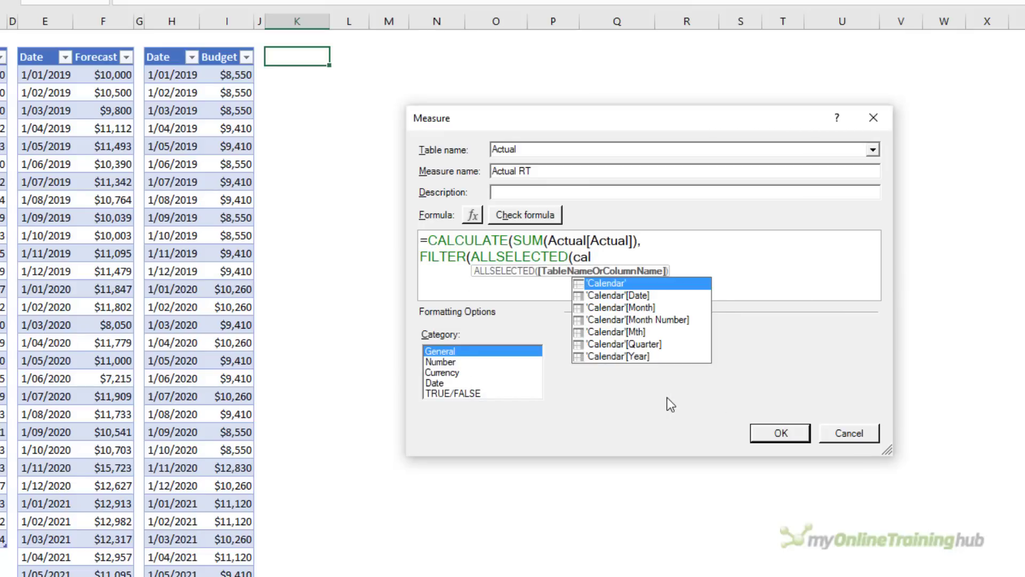
key(Down)
key(Tab)
text())
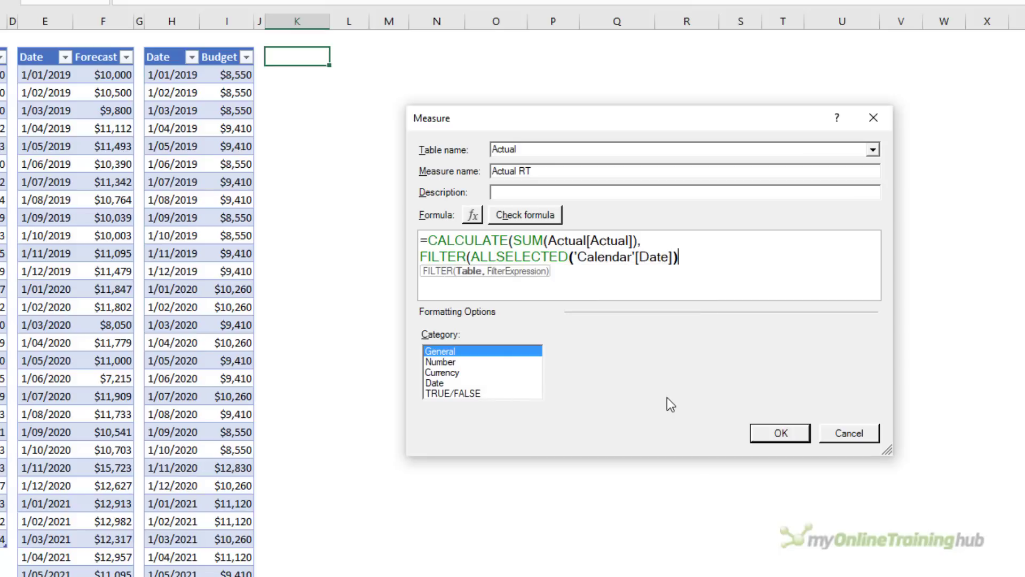
text(,)
Step: Finish the formula with ISONORAFTER('Calendar'[Date], MAX(Actual[Date]), DESC) and close the parentheses
key(shift+Return)
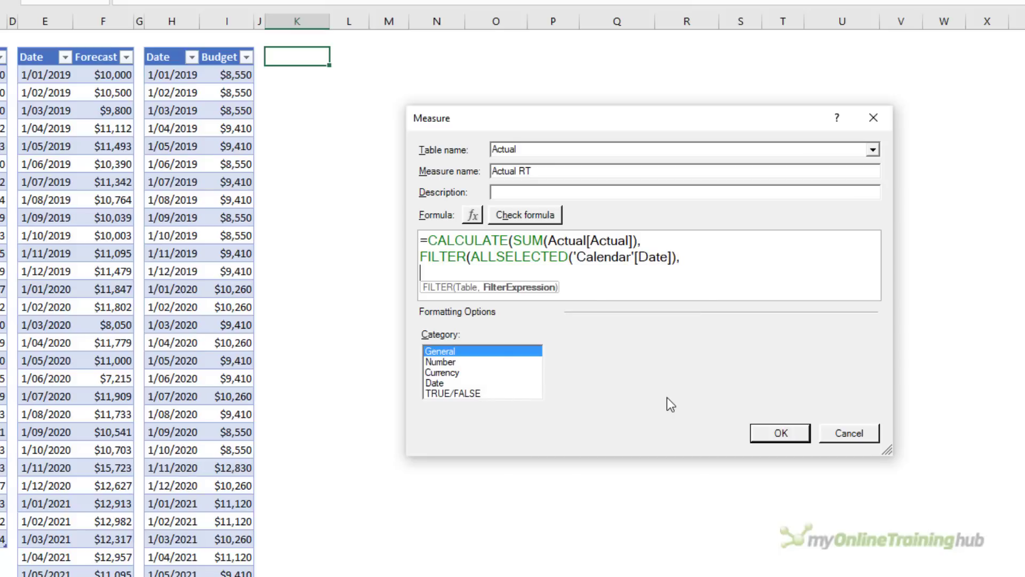
text(ison)
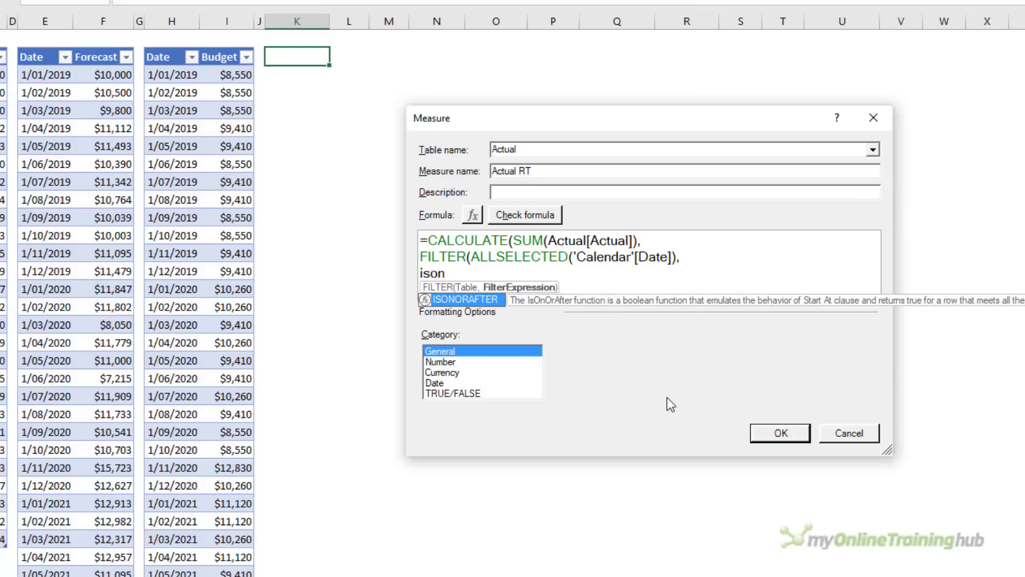
key(Tab)
text((cal)
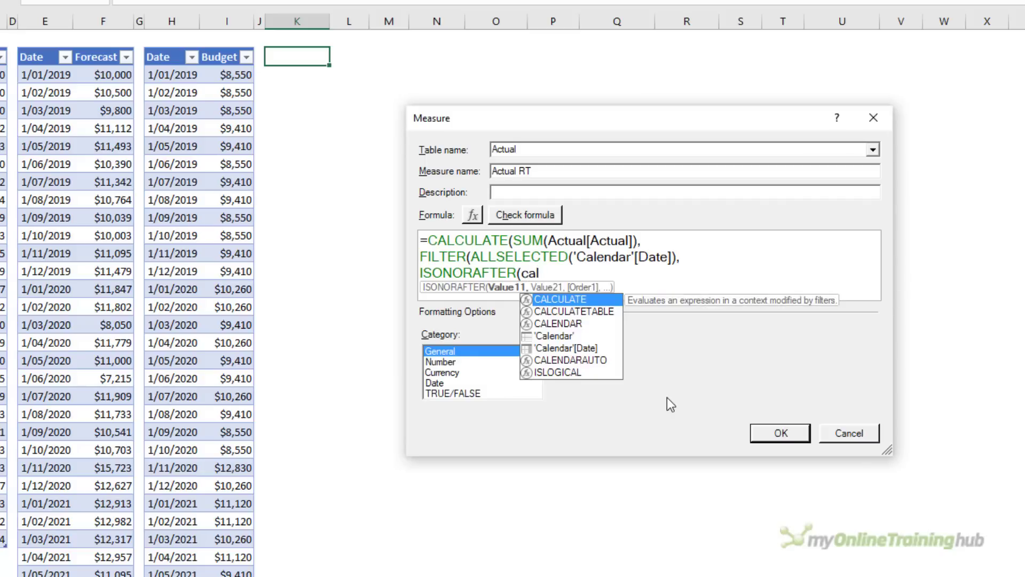
key(Down)
key(Down)
key(Down)
key(Down)
key(Tab)
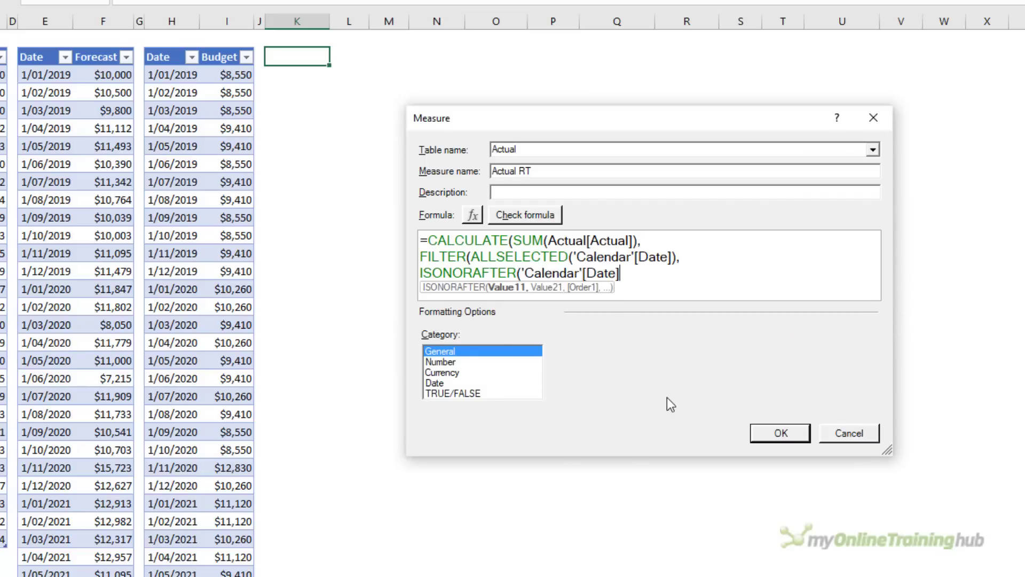
text(, max)
key(Tab)
text(a)
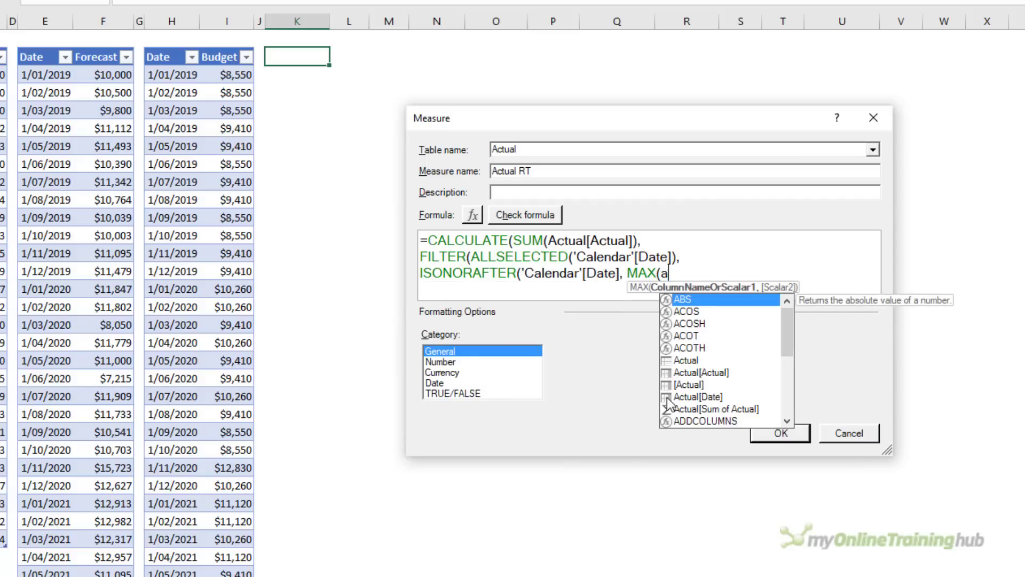
text(l[Actu)
key(Down)
key(Down)
key(Down)
key(Tab)
text())
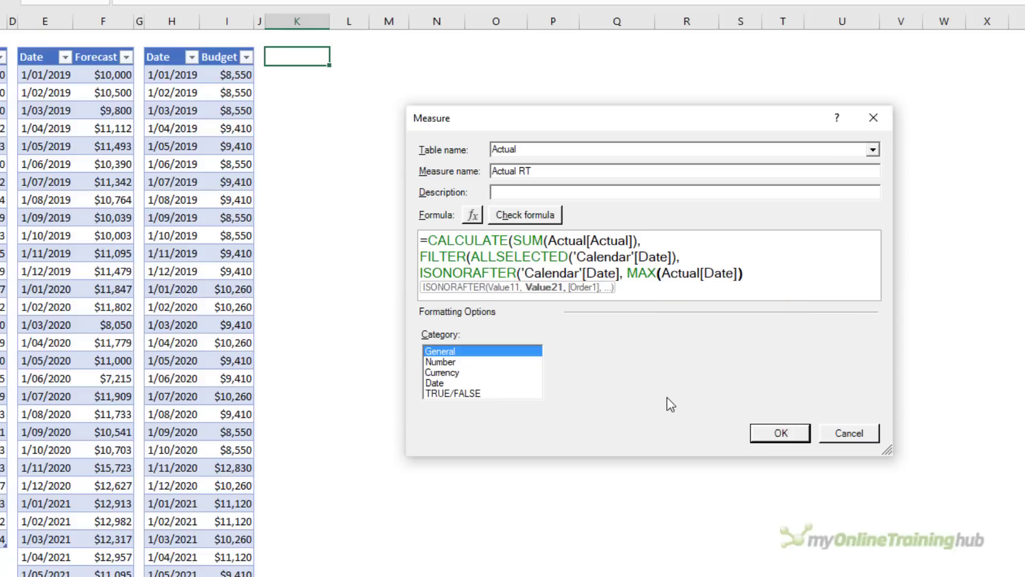
text(,d)
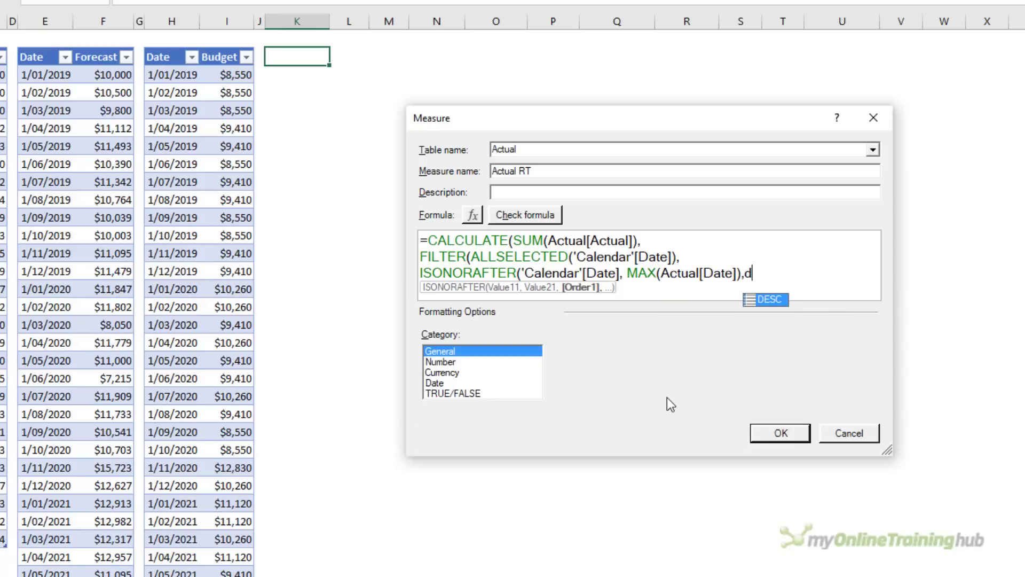
text(e)
key(Tab)
text())
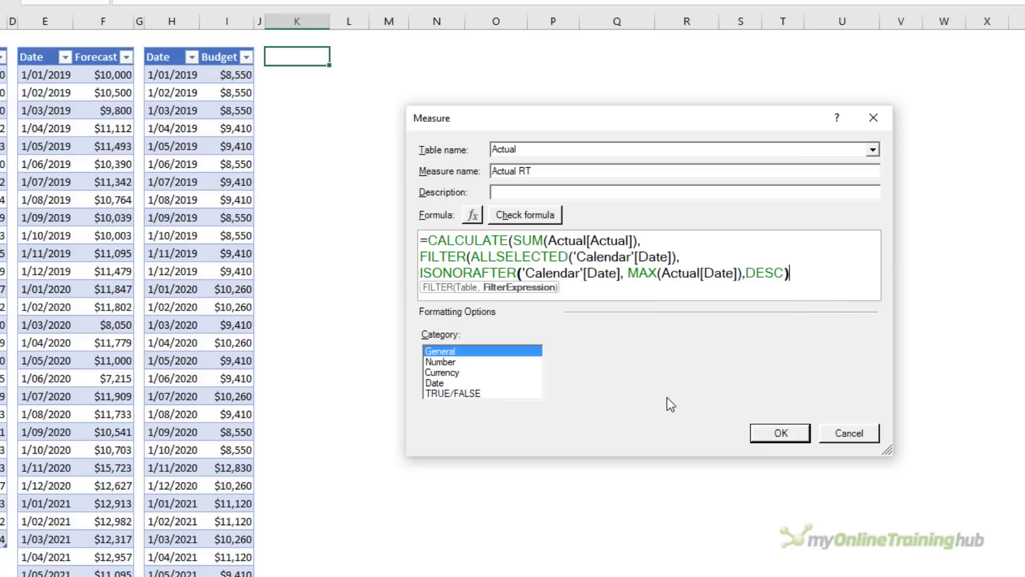
text()))
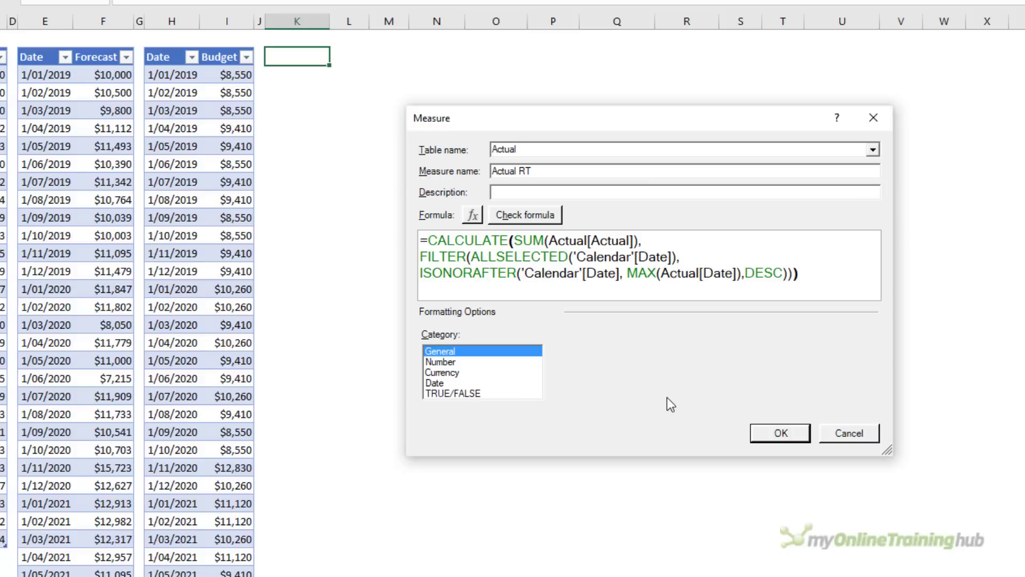
Step: Check the formula, format as Number with 0 decimals and thousands separator, and save
click(542, 216)
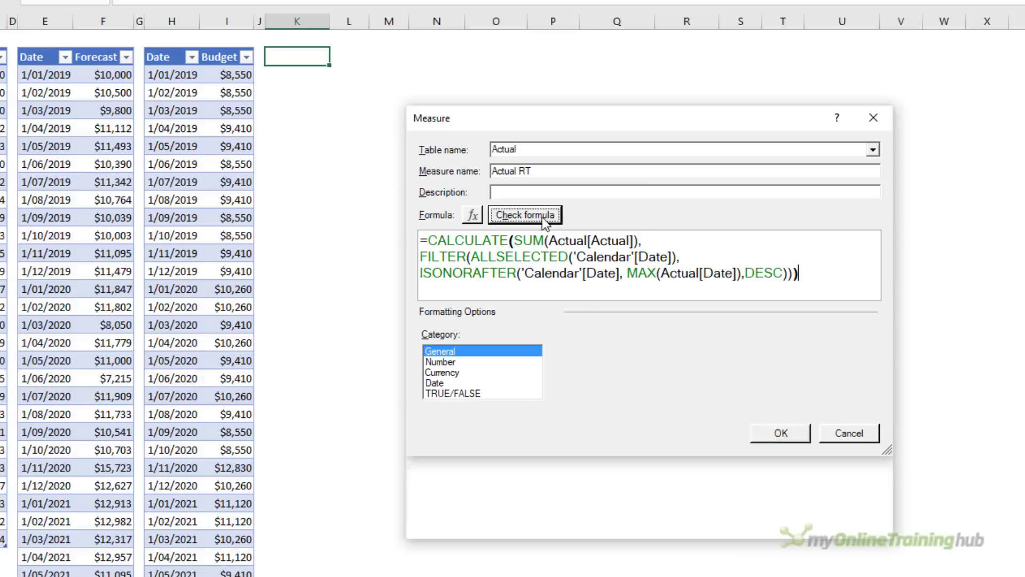
click(466, 446)
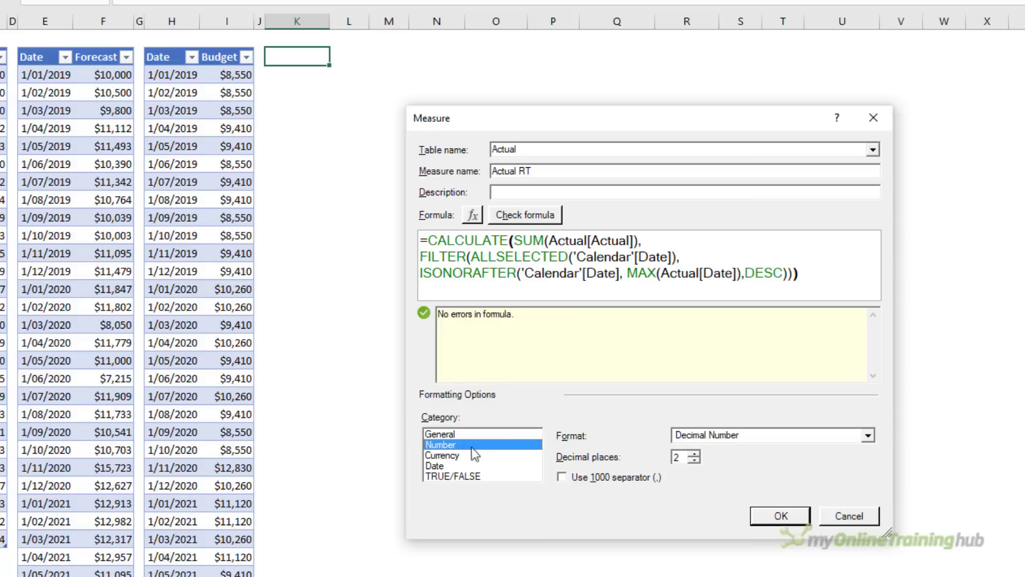
click(596, 477)
click(694, 460)
click(695, 460)
click(765, 515)
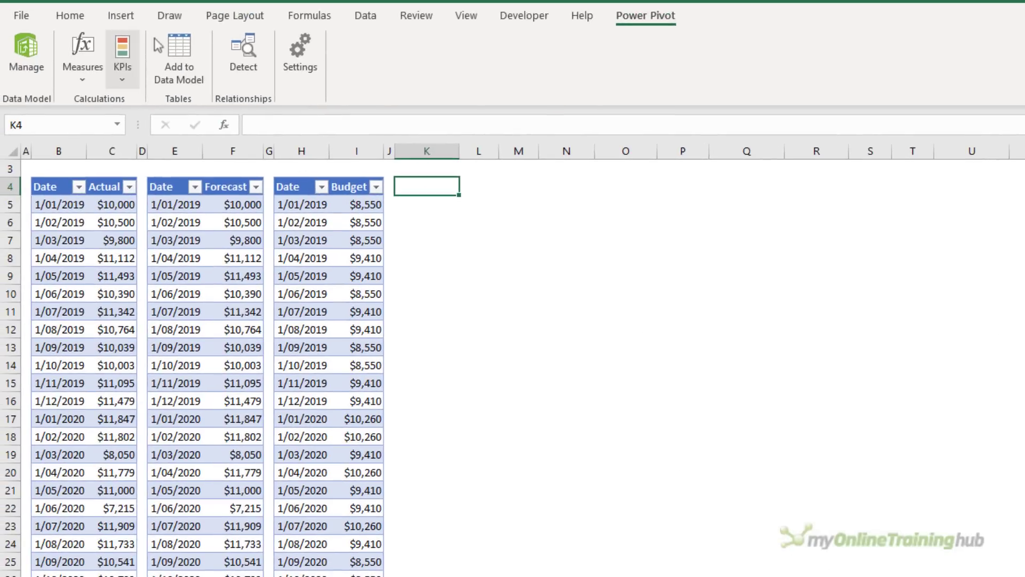
Step: Insert a PivotTable from the Data Model at cell K4 on the existing worksheet
click(121, 15)
click(30, 70)
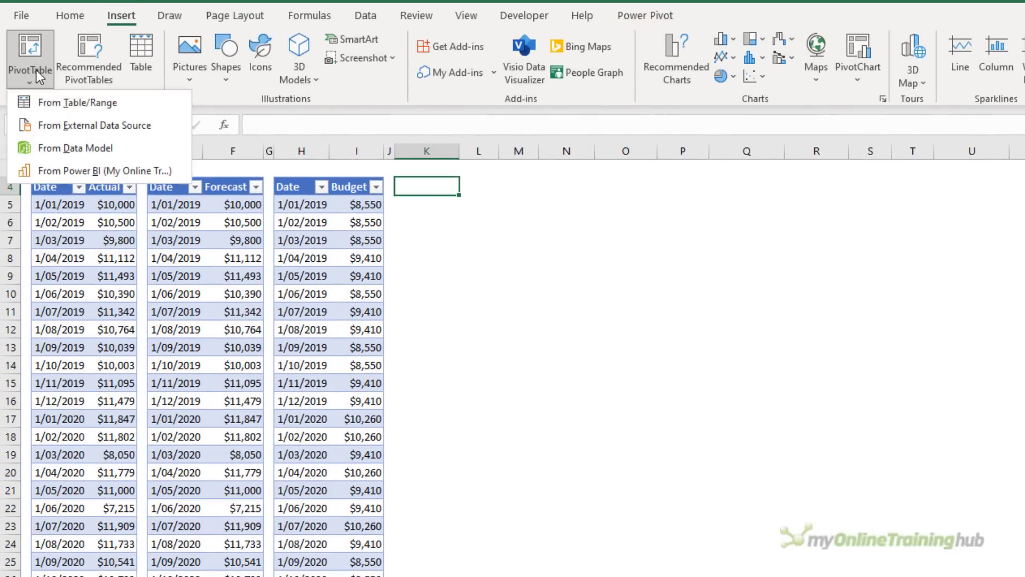
click(141, 152)
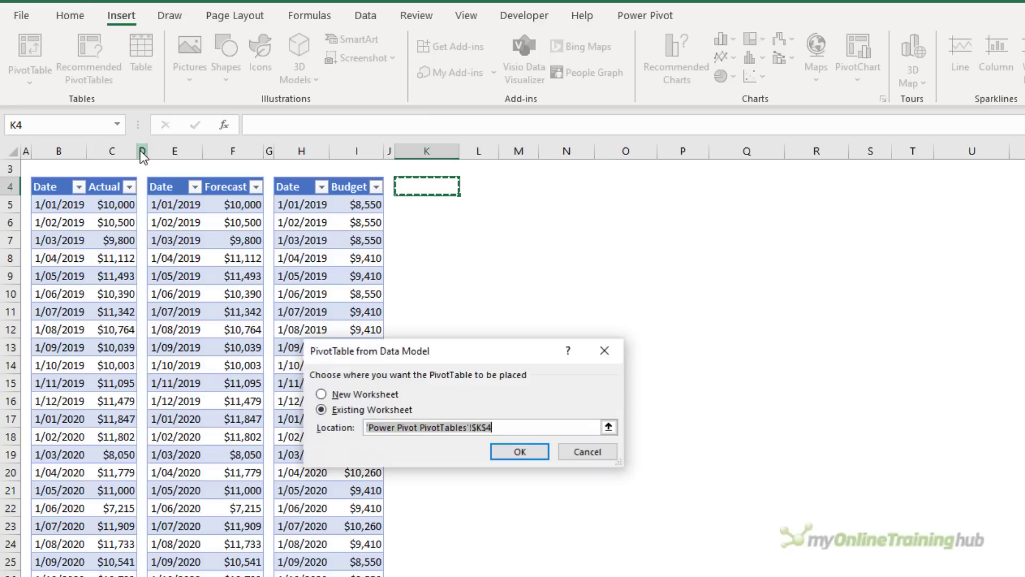
click(520, 451)
drag(580, 249, 789, 209)
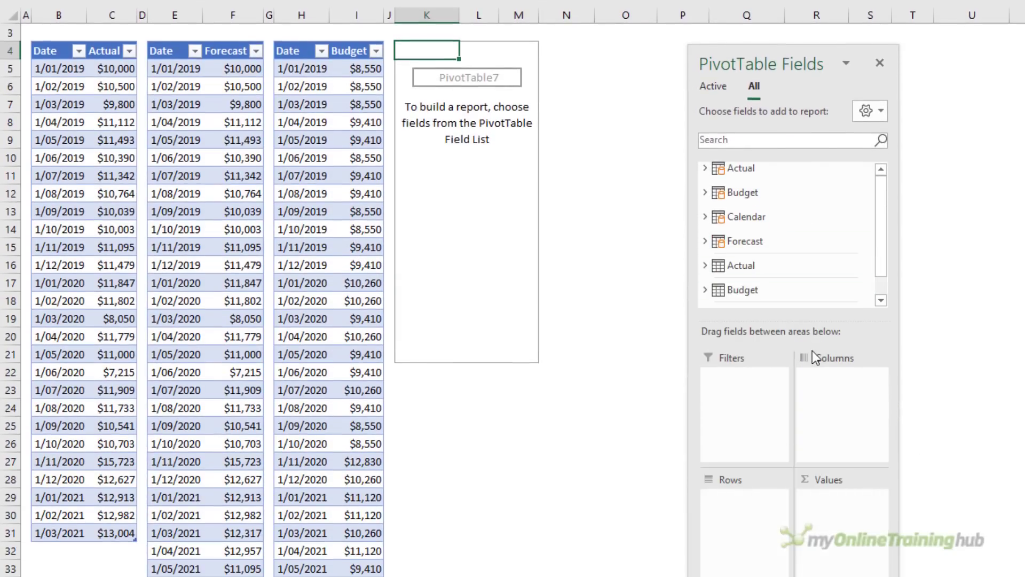
Step: Put Calendar's Year, Quarter and Mth in rows and Actual RT in values
click(705, 217)
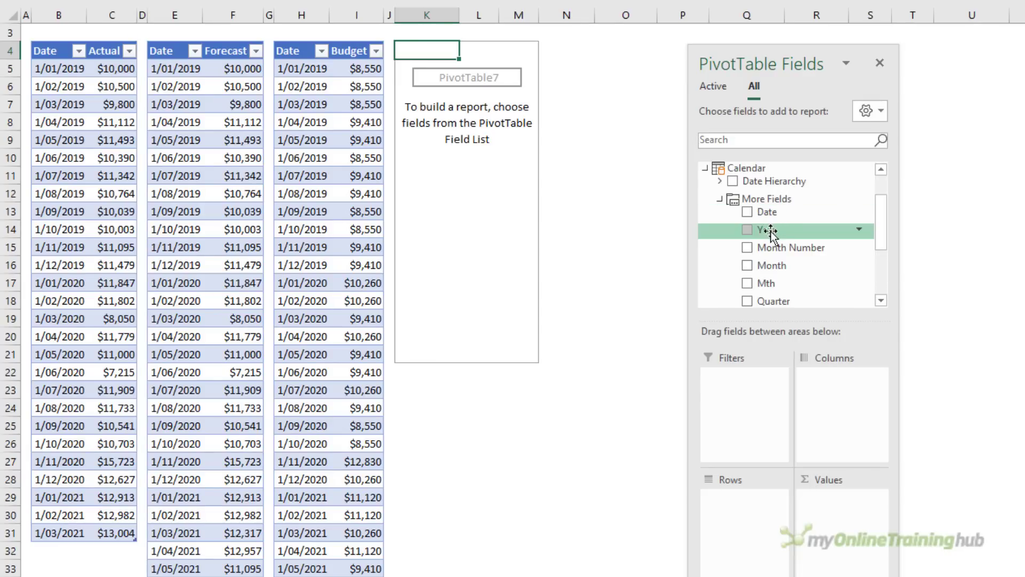
drag(771, 230, 760, 501)
drag(774, 301, 737, 504)
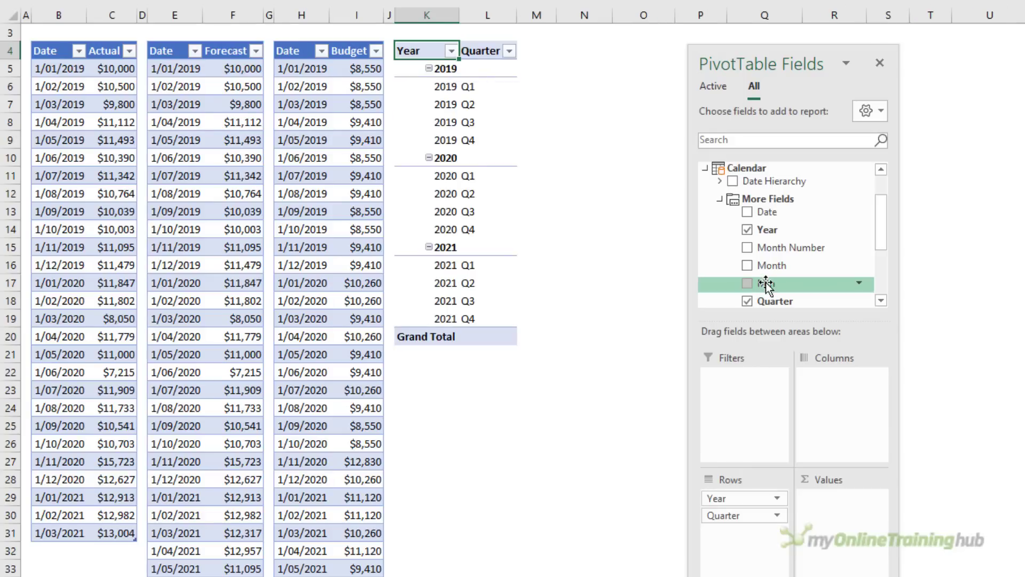
drag(769, 288, 742, 534)
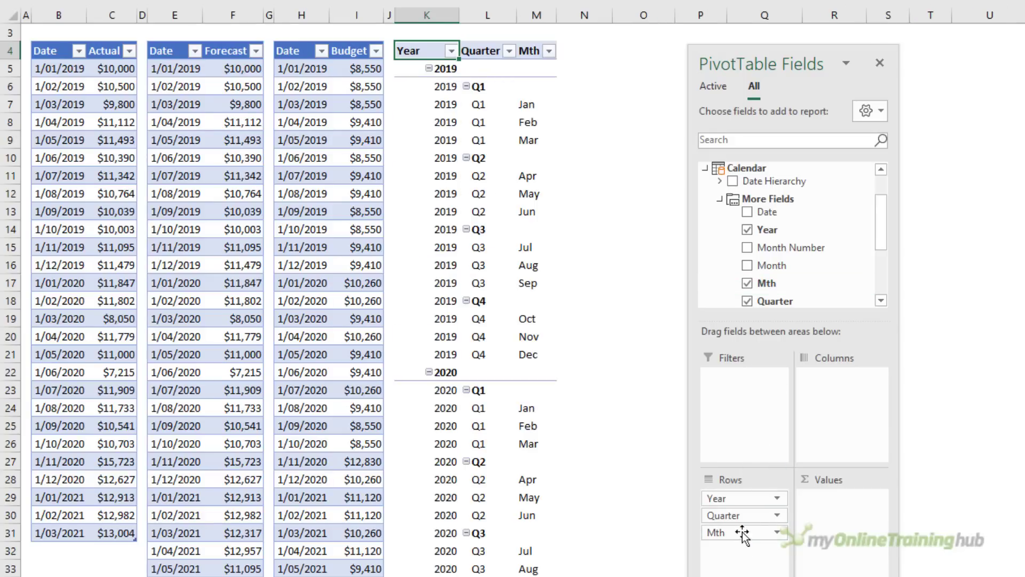
drag(883, 215, 879, 184)
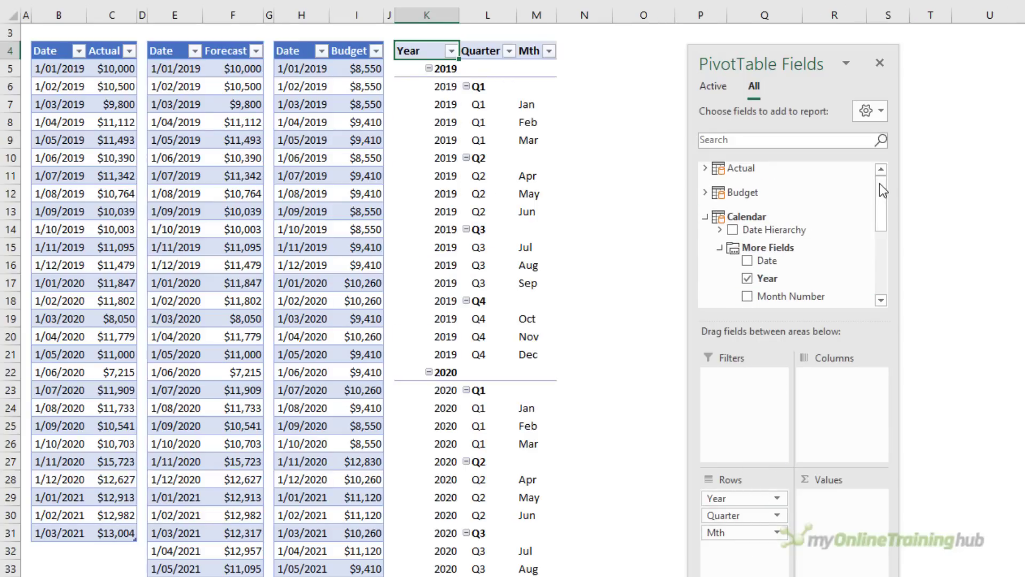
click(706, 168)
drag(786, 220, 839, 501)
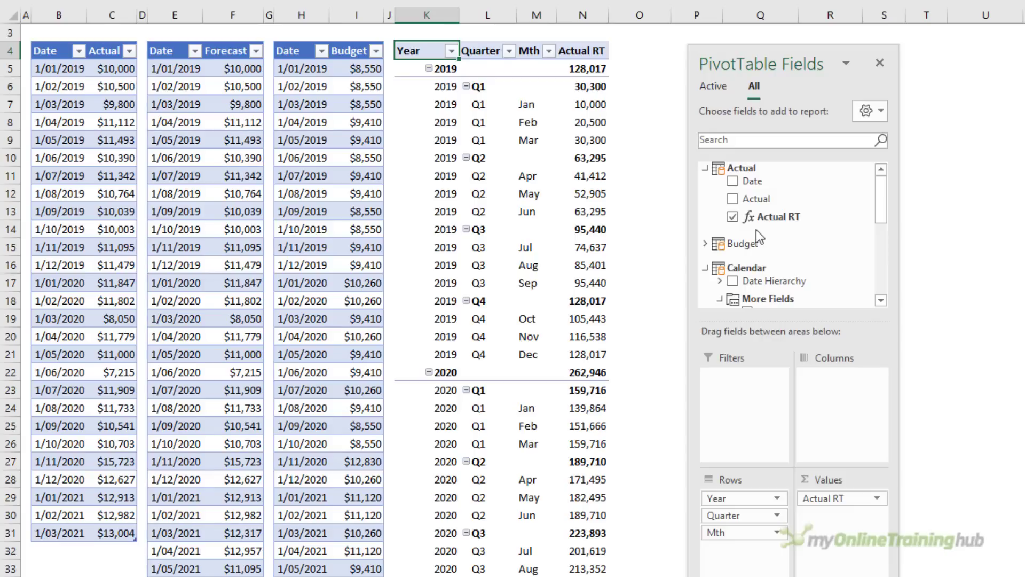
Step: Collapse the Quarter field so months are hidden, and show subtotals at the bottom
click(480, 121)
right_click(478, 121)
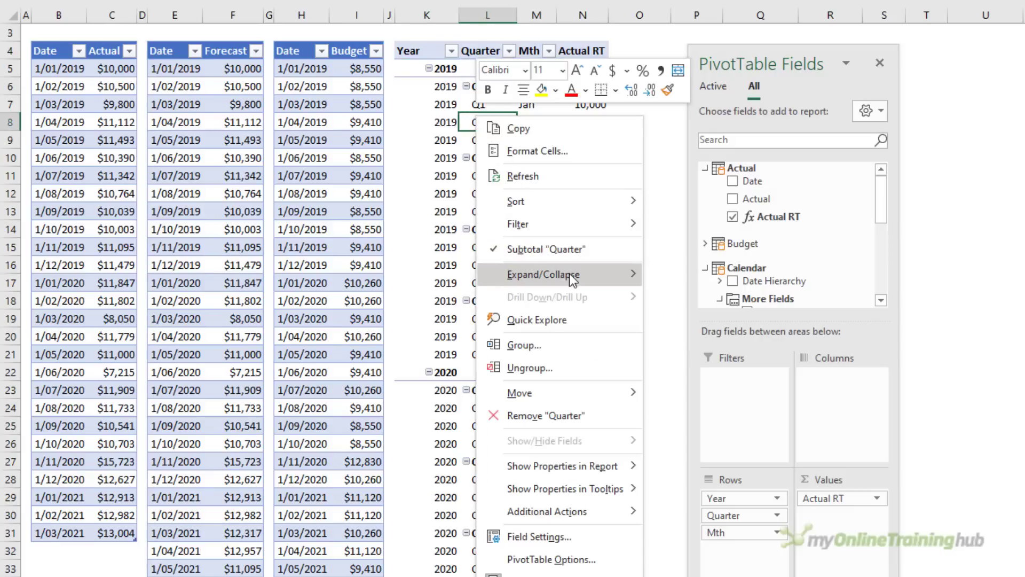
mouse_move(570, 273)
click(681, 344)
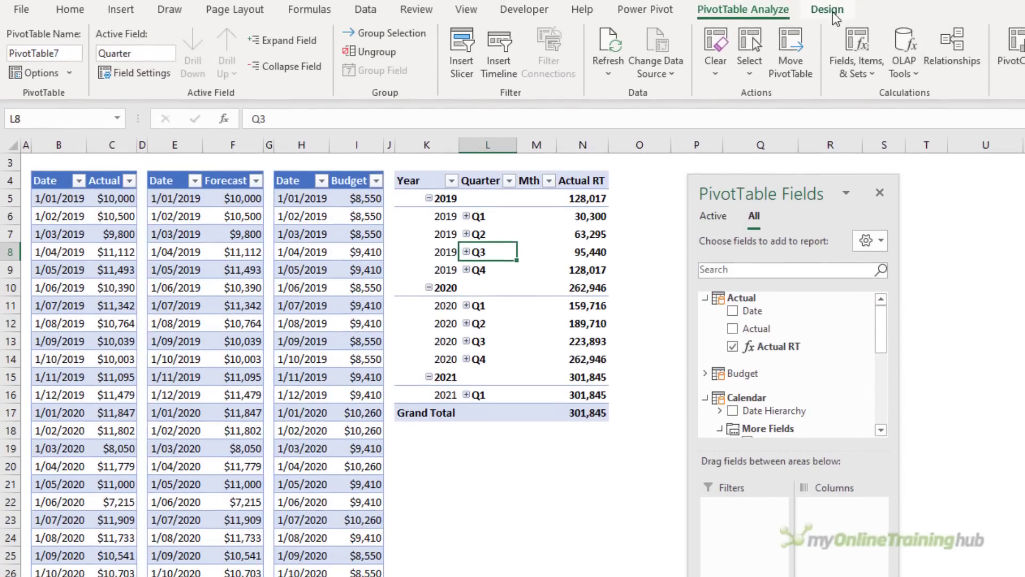
click(827, 9)
click(28, 56)
click(42, 146)
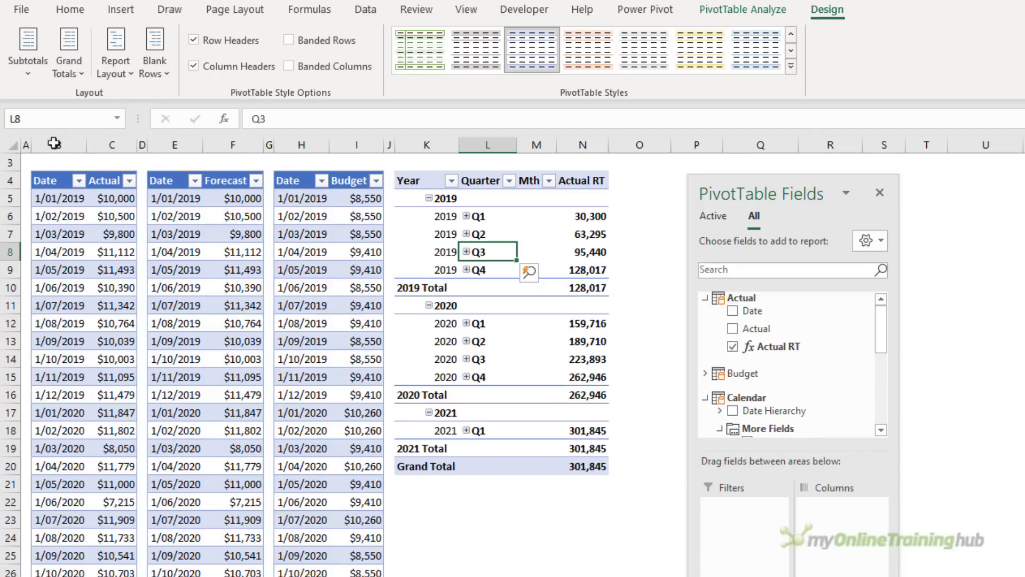
Step: Collapse the Year field, then expand it again so every year shows its quarters
right_click(447, 252)
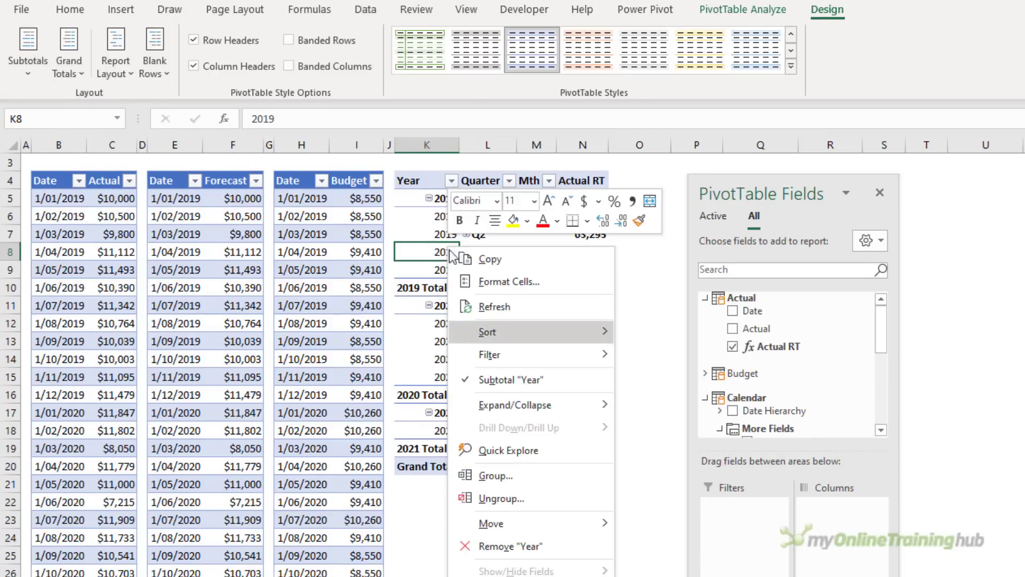
mouse_move(566, 408)
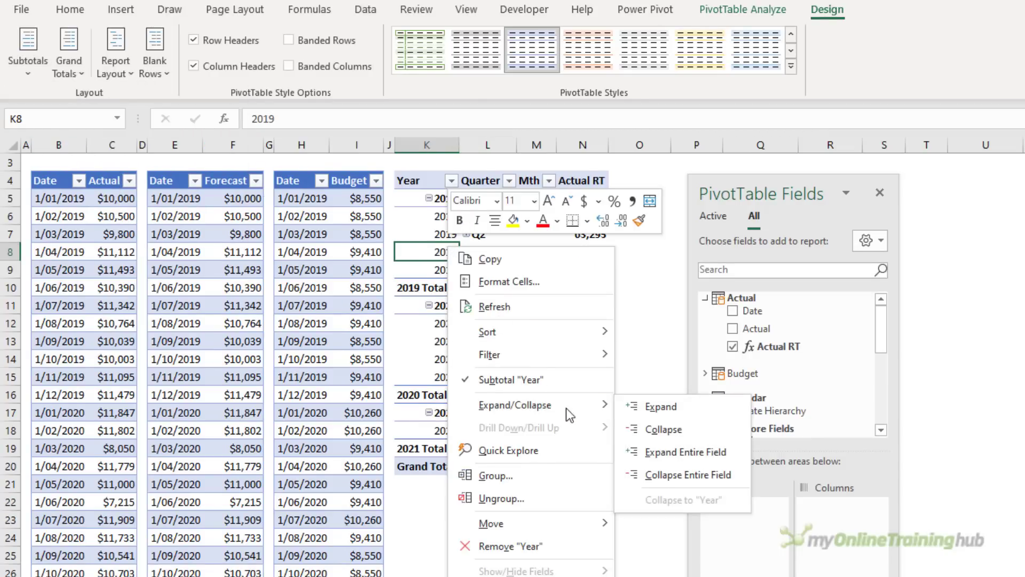
click(688, 475)
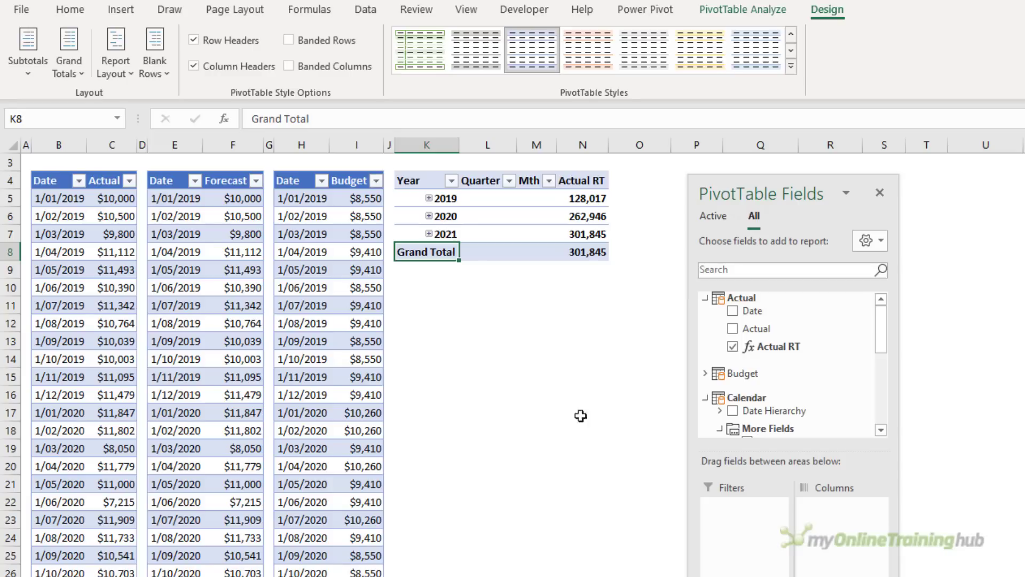
right_click(447, 216)
mouse_move(542, 387)
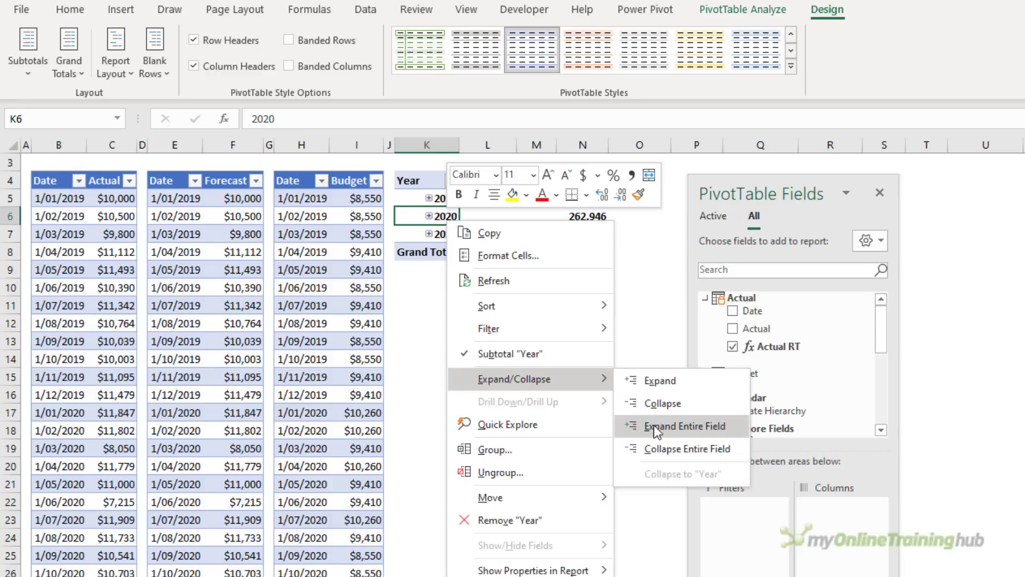
click(656, 426)
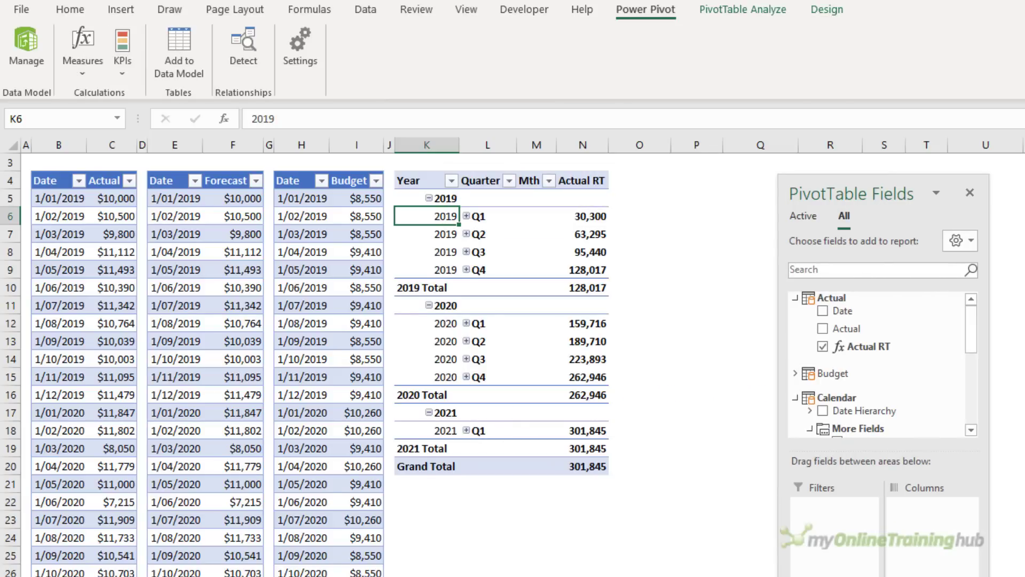
Step: Start a new measure named Forecast RT and paste in the running-total formula
click(83, 50)
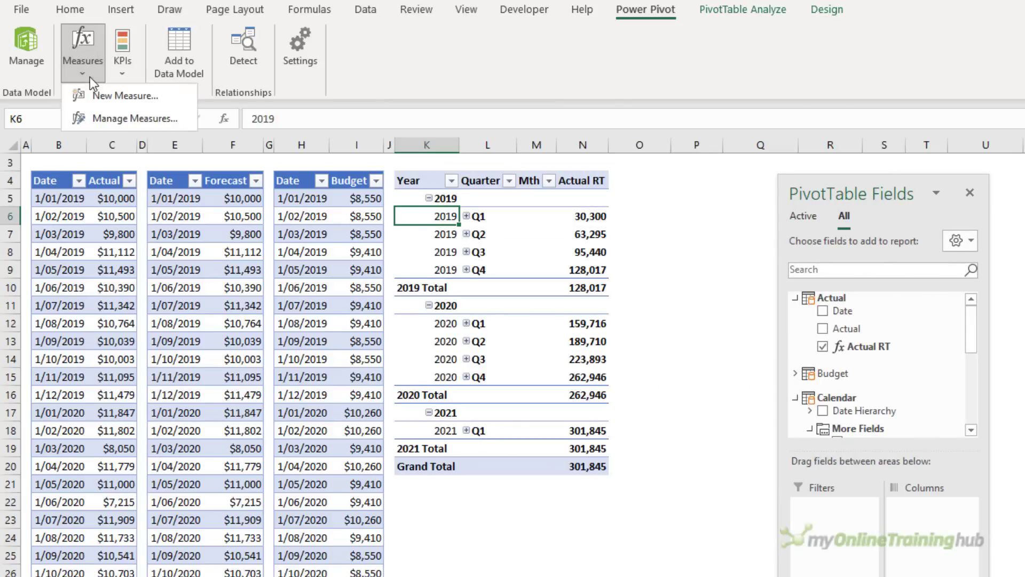
click(161, 98)
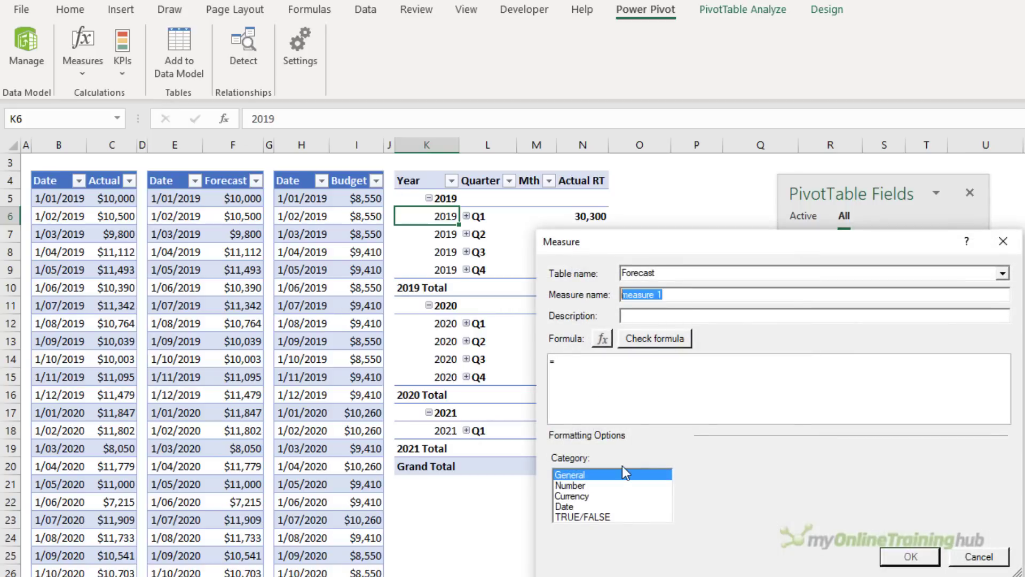
text(Forecast RT)
key(BackSpace)
text(RT)
click(575, 362)
text(CALCULATE( SUM([Forecast]), FILTER(ALLSELECTED('Calendar'[Date]), ISONORAFTER('Calendar'[Date], MAX(Forecast[Date]), DESC))))
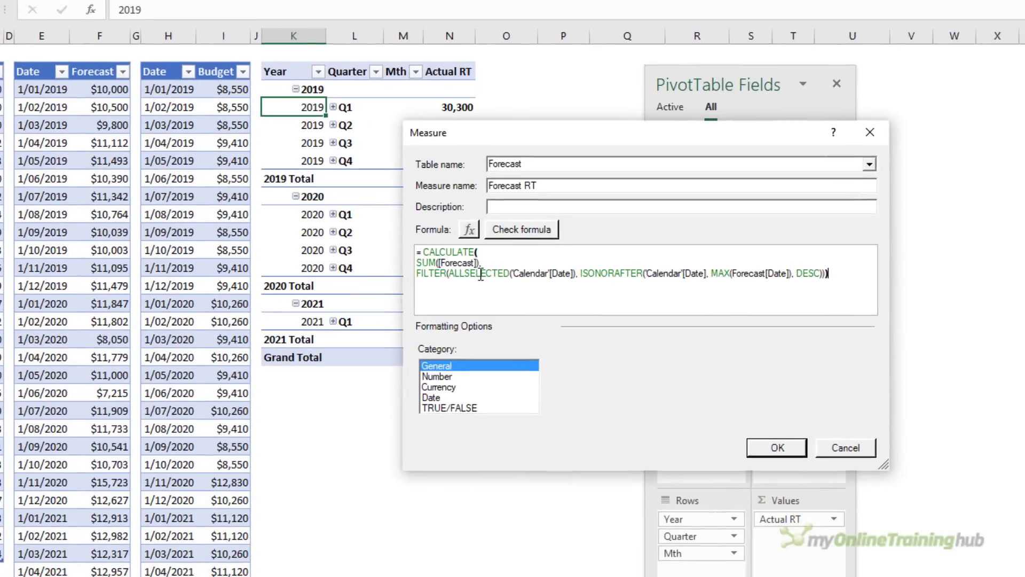
Step: Adjust the column name in SUM and the table name in MAX, then check the formula
ctrl+scroll(479, 274, up, 3)
double_click(478, 269)
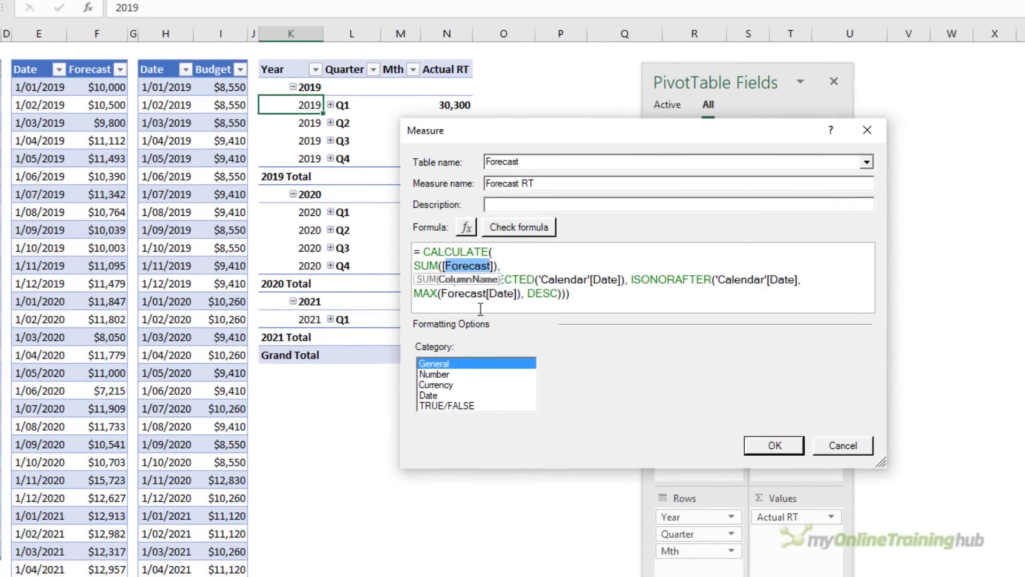
click(477, 294)
double_click(476, 293)
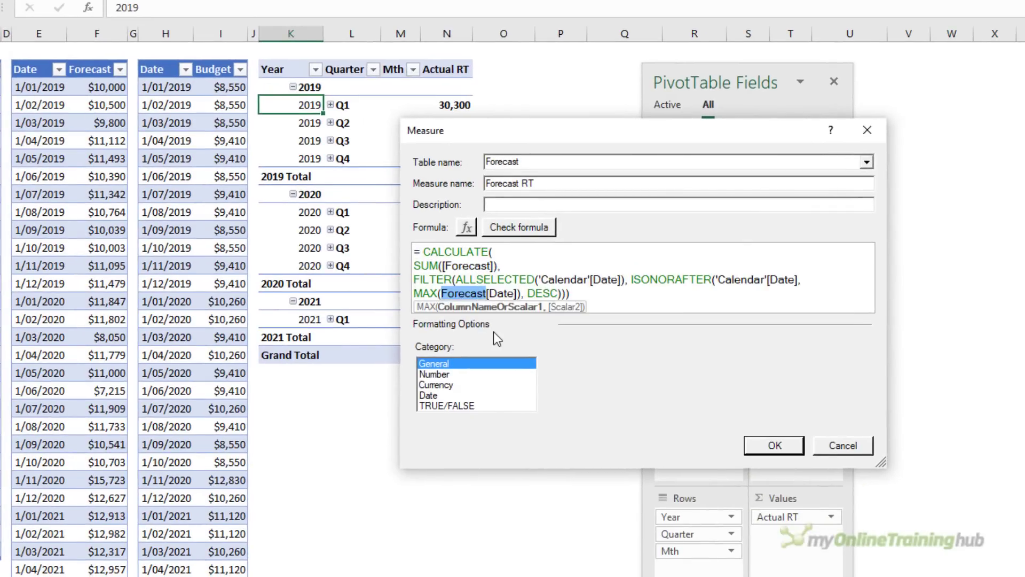
click(527, 231)
Step: Format Forecast RT as Number with 0 decimals and a thousands separator, then create it
click(487, 457)
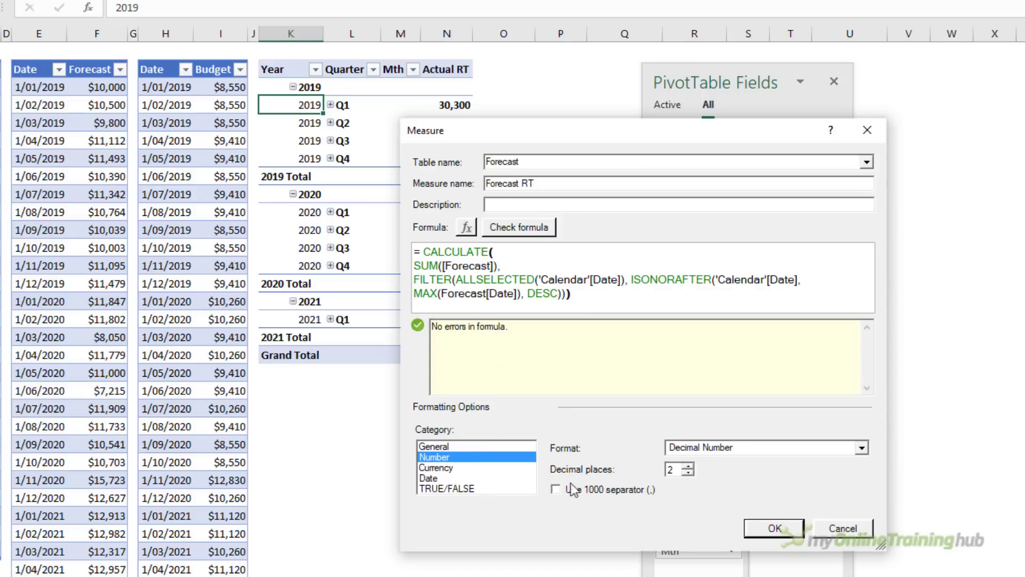
click(585, 488)
click(690, 473)
click(690, 473)
click(775, 528)
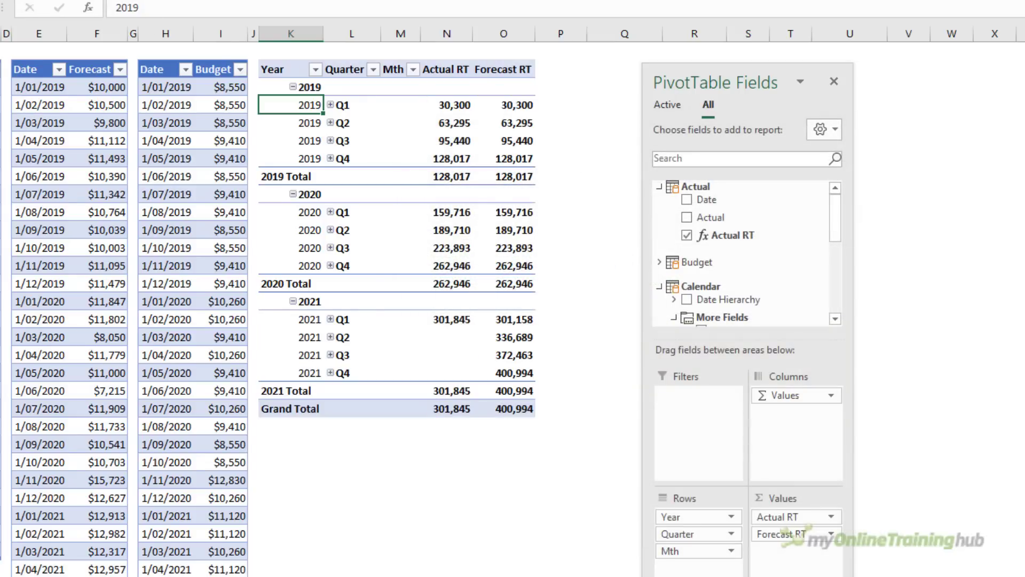
Step: Add a new measure on the Budget table named Budget RT with the running-total formula
click(21, 8)
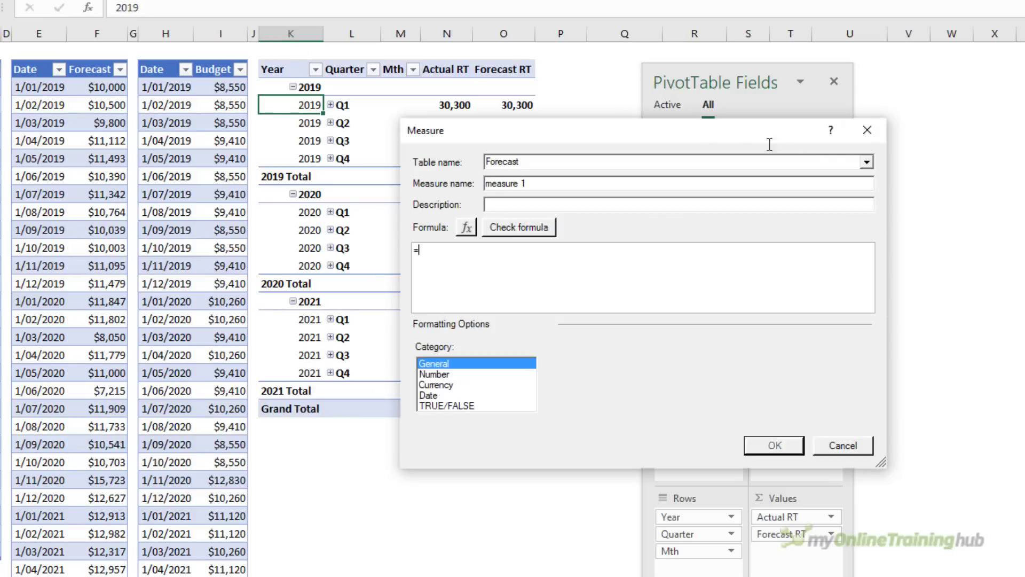
click(866, 162)
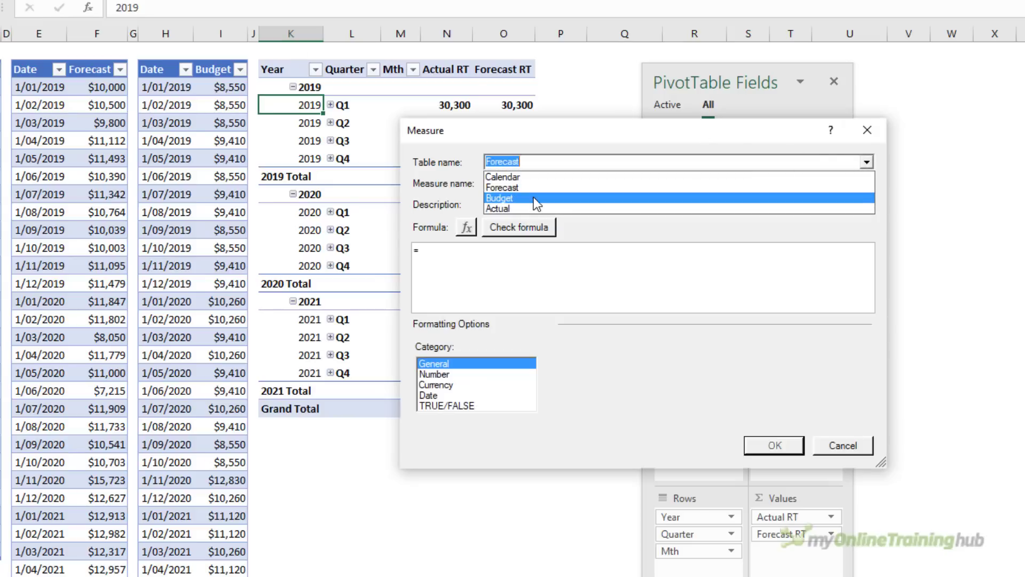
click(533, 197)
key(Tab)
text(Bu)
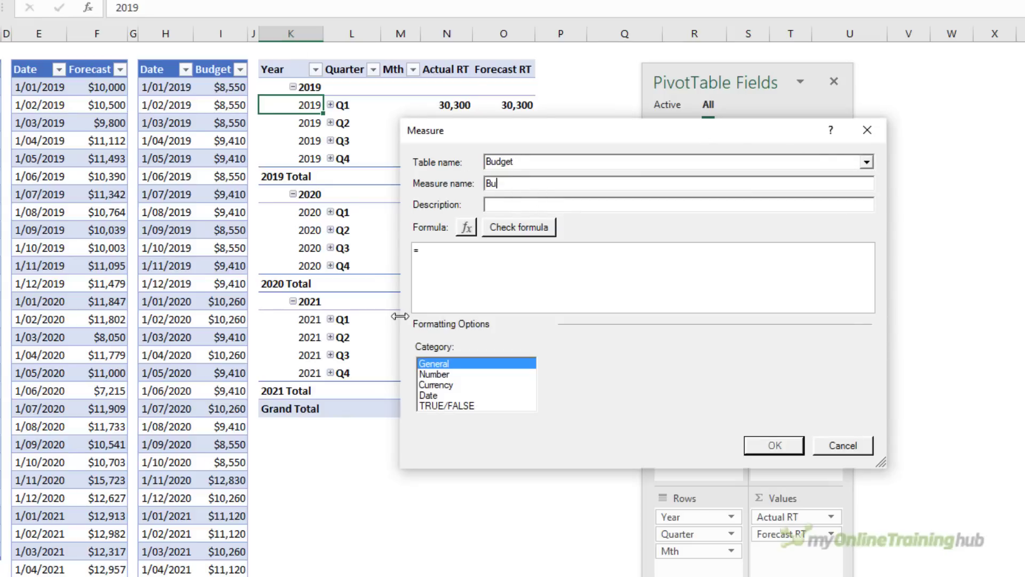
text(dget RT)
click(449, 256)
text(CALCULATE( SUM([Budget]), FILTER(ALLSELECTED('Calendar'[Date]), ISONORAFTER('Calendar'[Date], MAX(Budget[Date]), DESC)))
Step: Format Budget RT as Number with a thousands separator, create it, and close the PivotTable Fields list
click(481, 375)
click(574, 406)
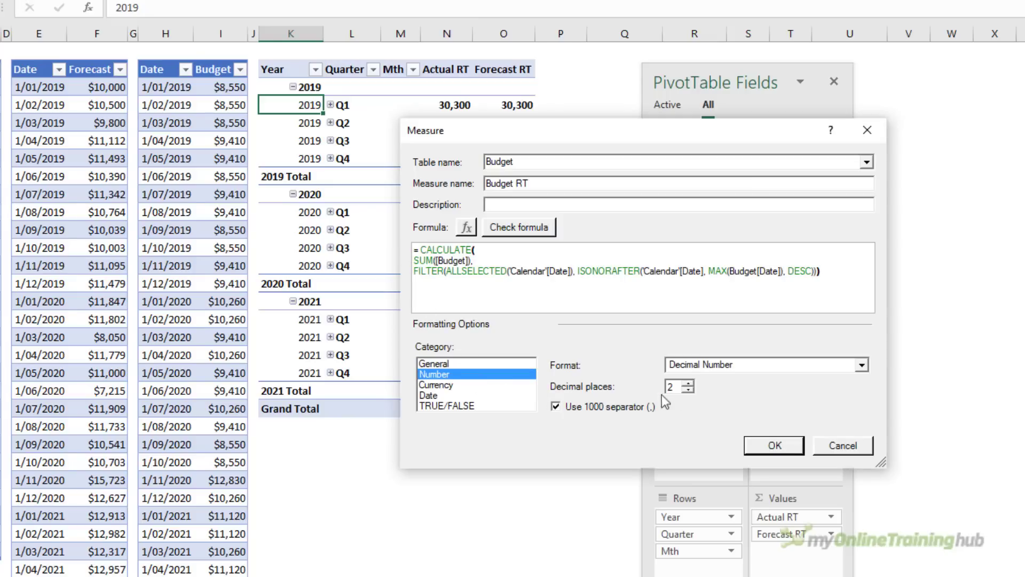
click(761, 445)
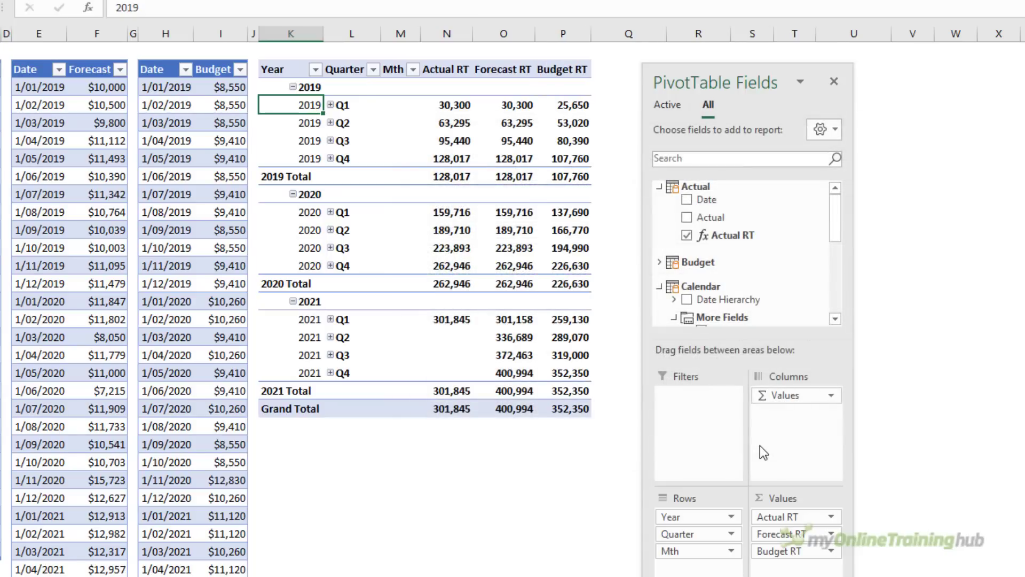
click(834, 82)
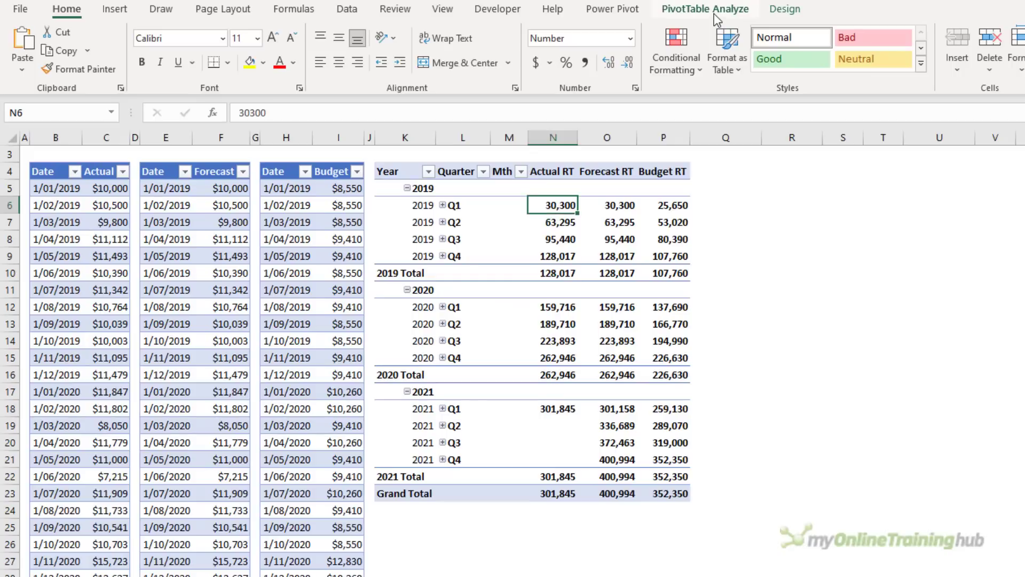
Step: Insert an area PivotChart and place it beside the pivot table
click(714, 14)
click(954, 44)
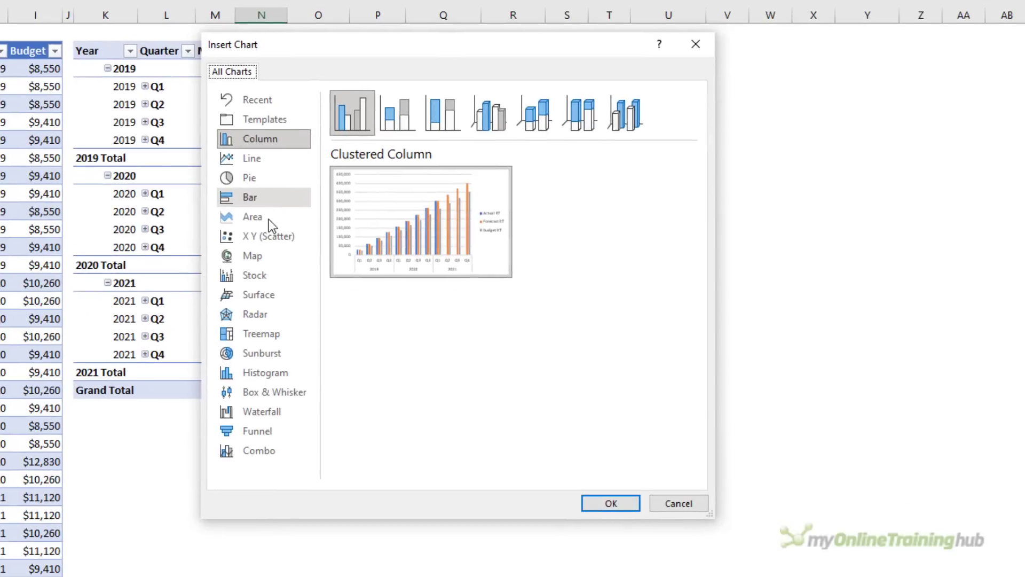
click(560, 331)
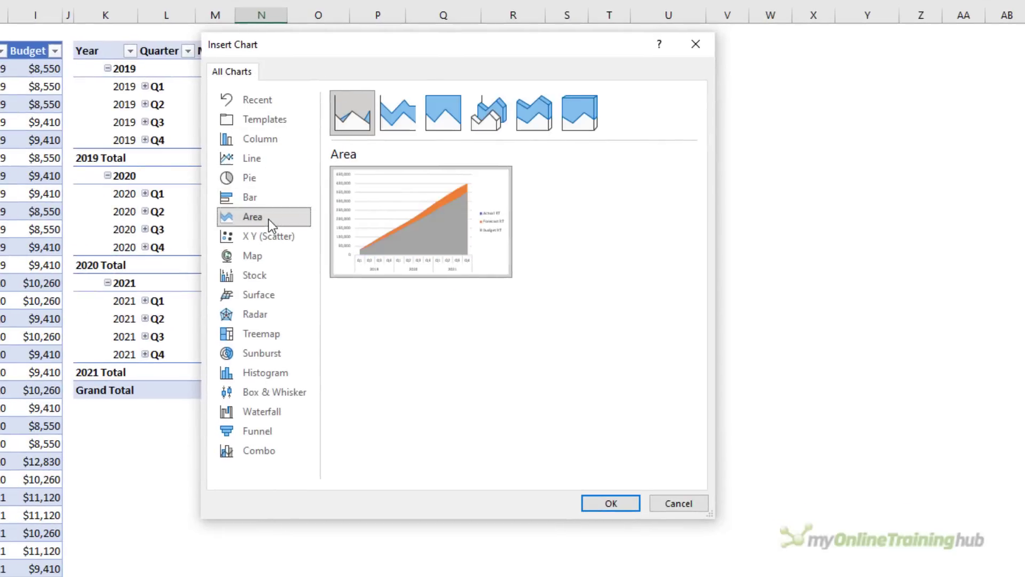
click(597, 501)
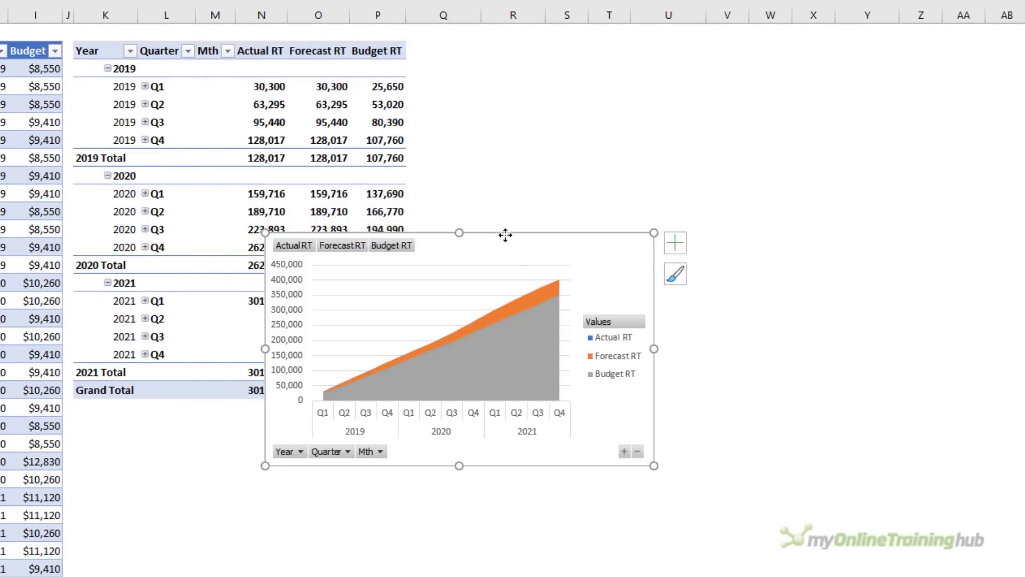
drag(506, 234, 669, 44)
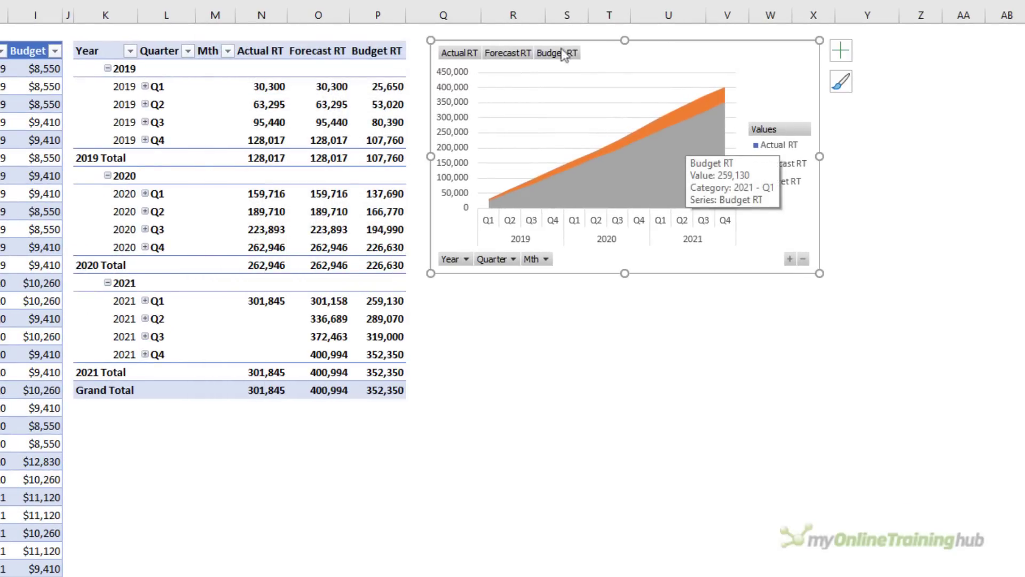
Step: Hide the value, axis (Year, Quarter, Mth) and legend field buttons on the chart
right_click(454, 53)
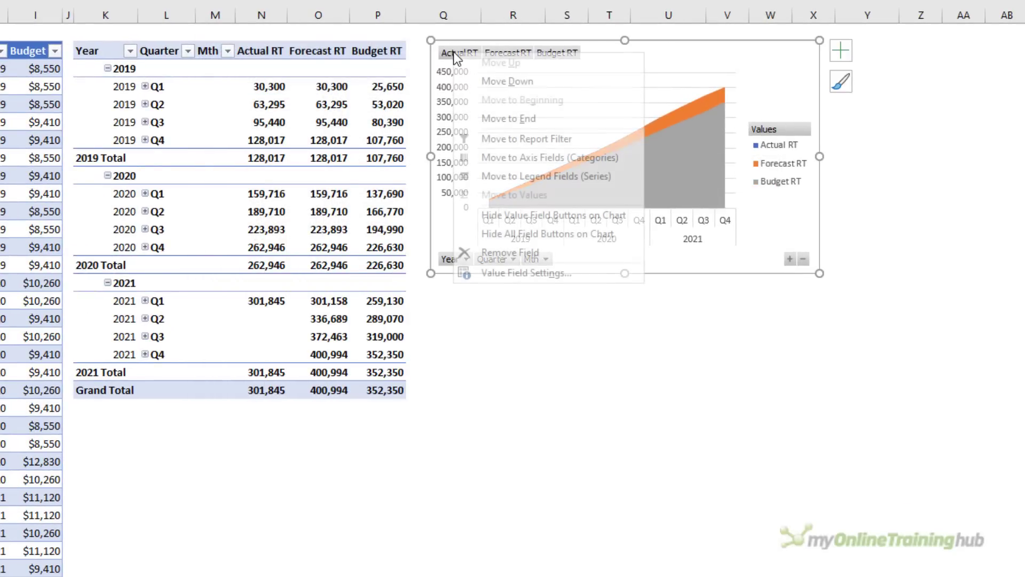
click(531, 214)
right_click(457, 258)
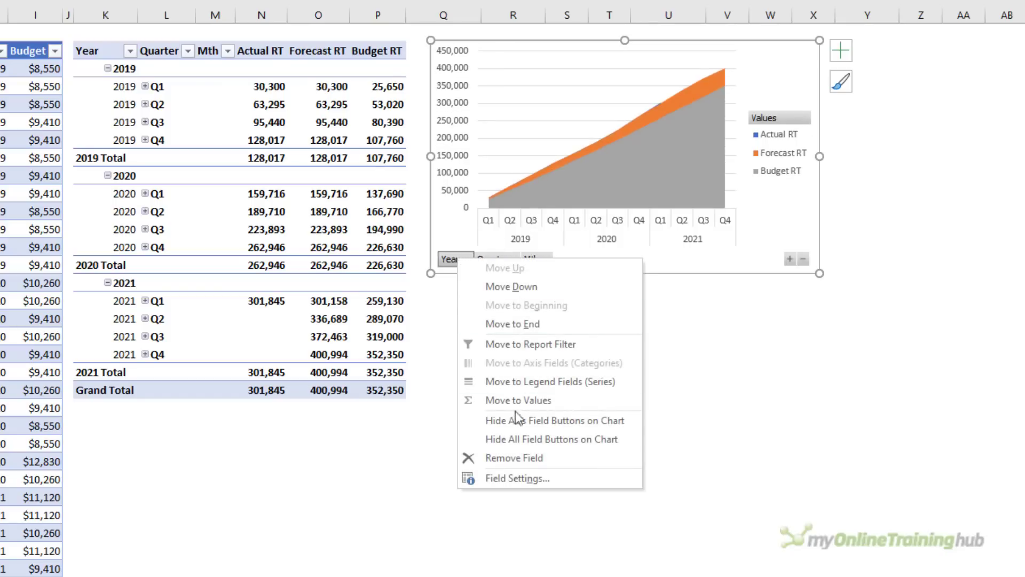
click(527, 419)
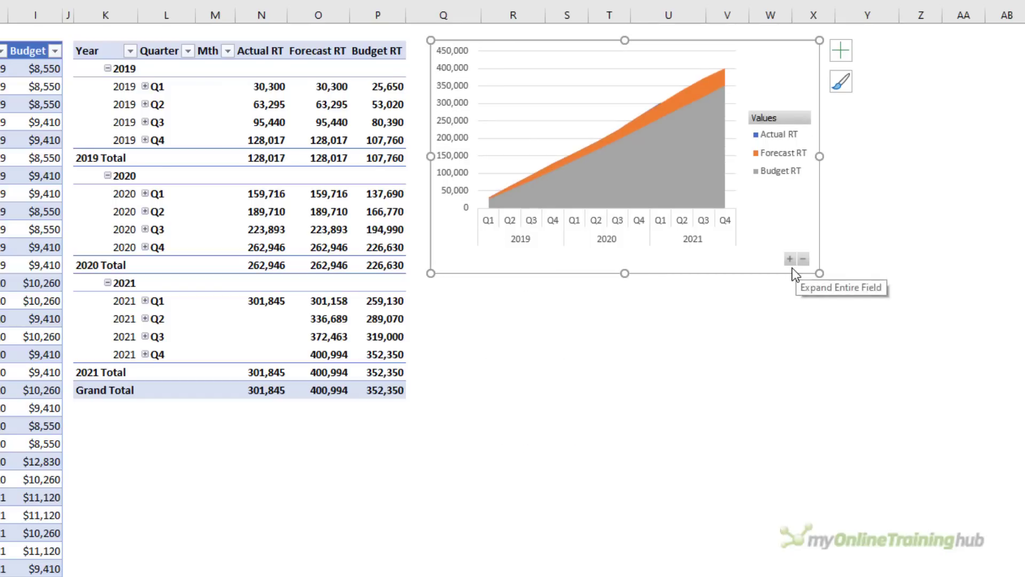
right_click(780, 111)
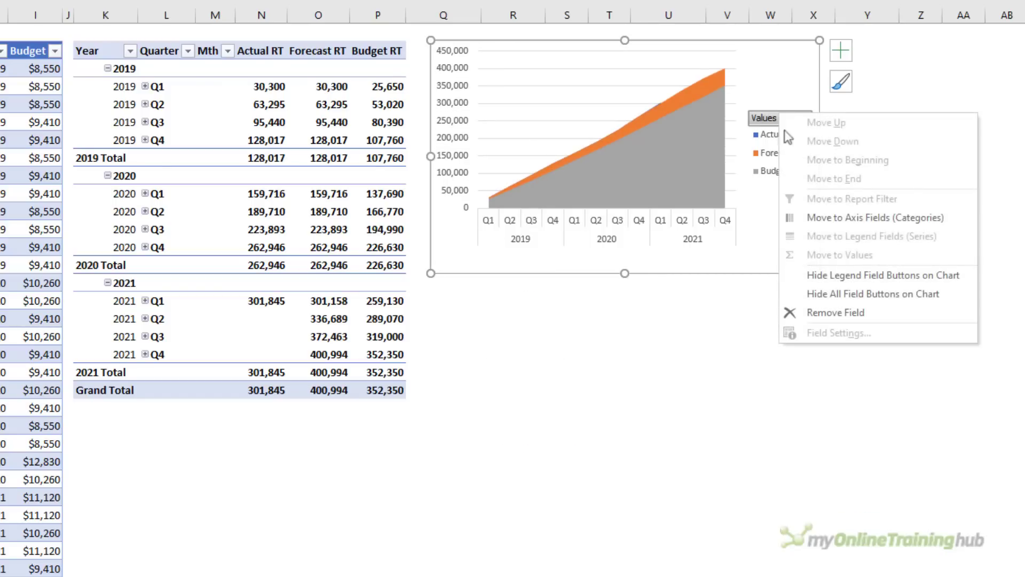
click(828, 275)
Step: Position the chart legend at the top
click(841, 51)
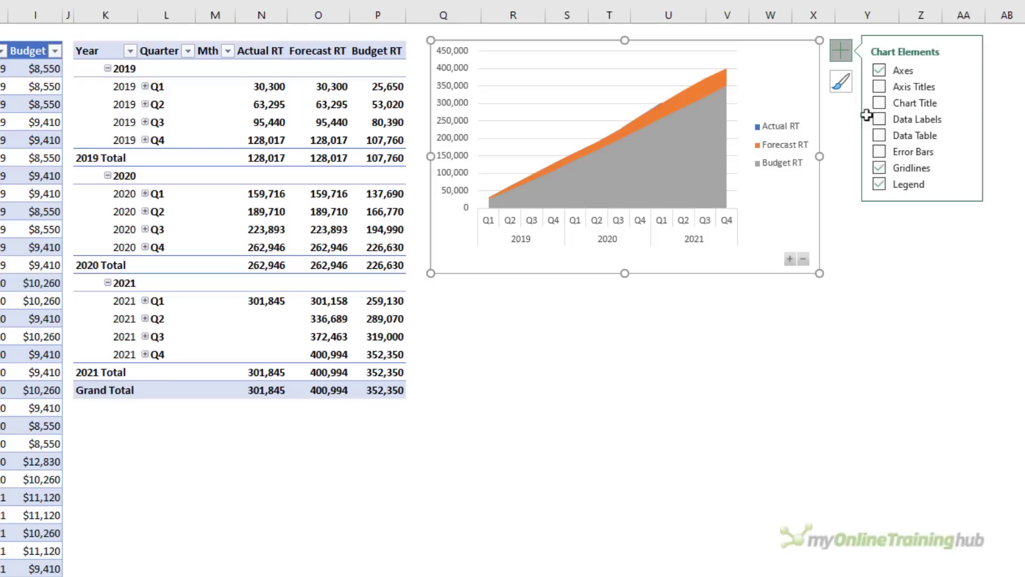
click(881, 151)
click(879, 150)
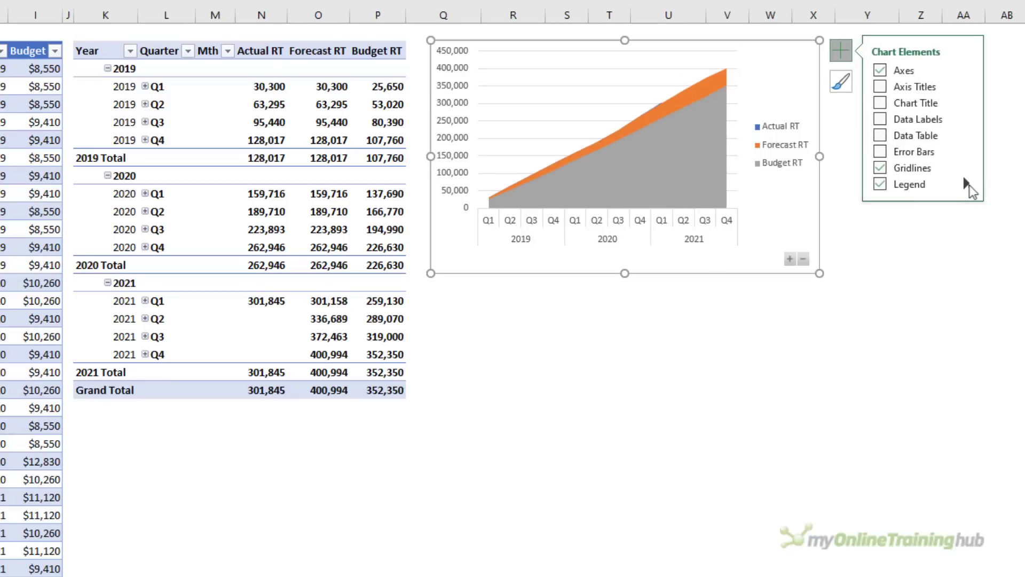
mouse_move(963, 174)
click(1003, 207)
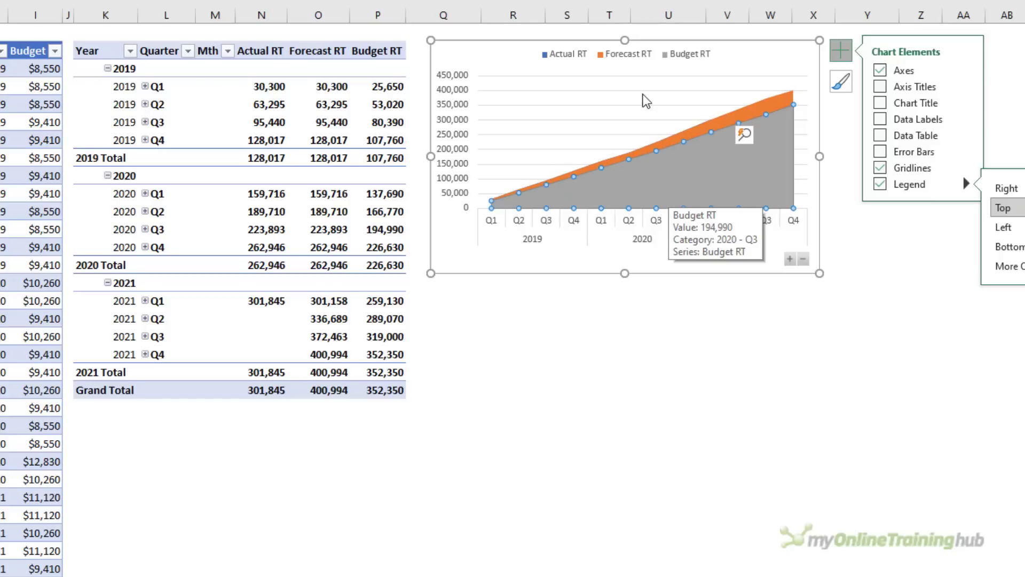
Step: Change the Actual RT series to a Line, keeping Budget RT and Forecast RT as areas
right_click(667, 175)
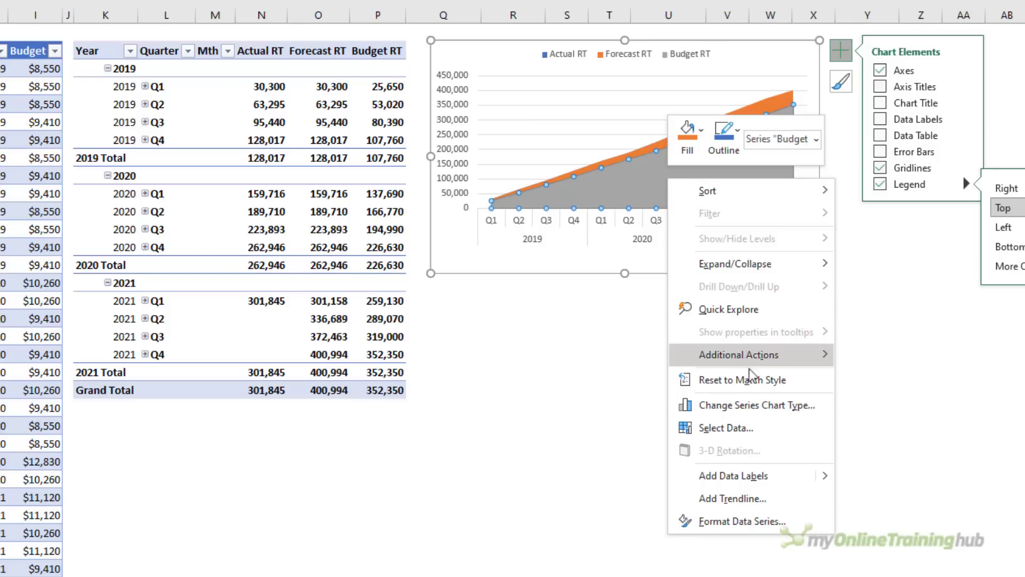
click(775, 419)
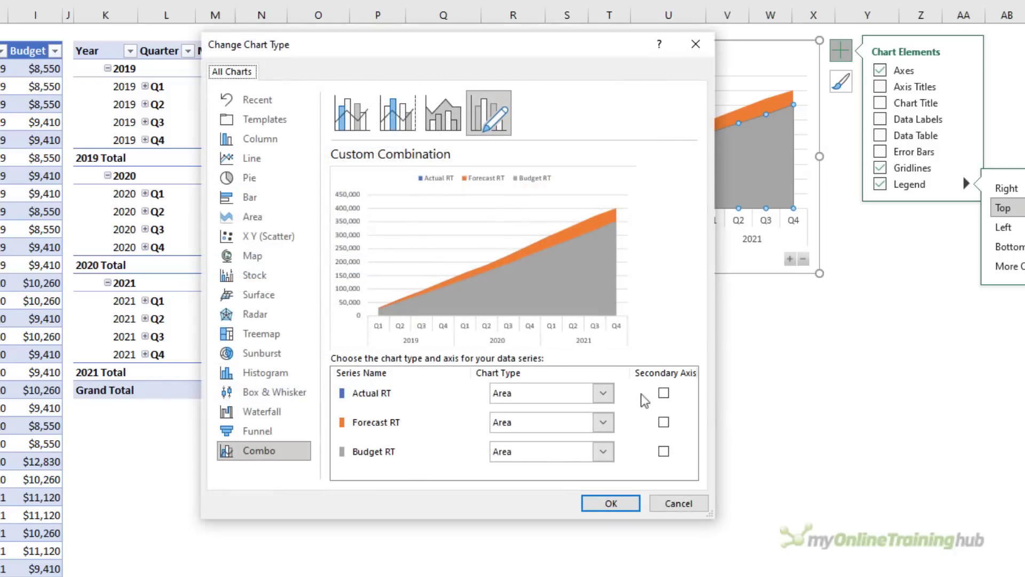
click(604, 395)
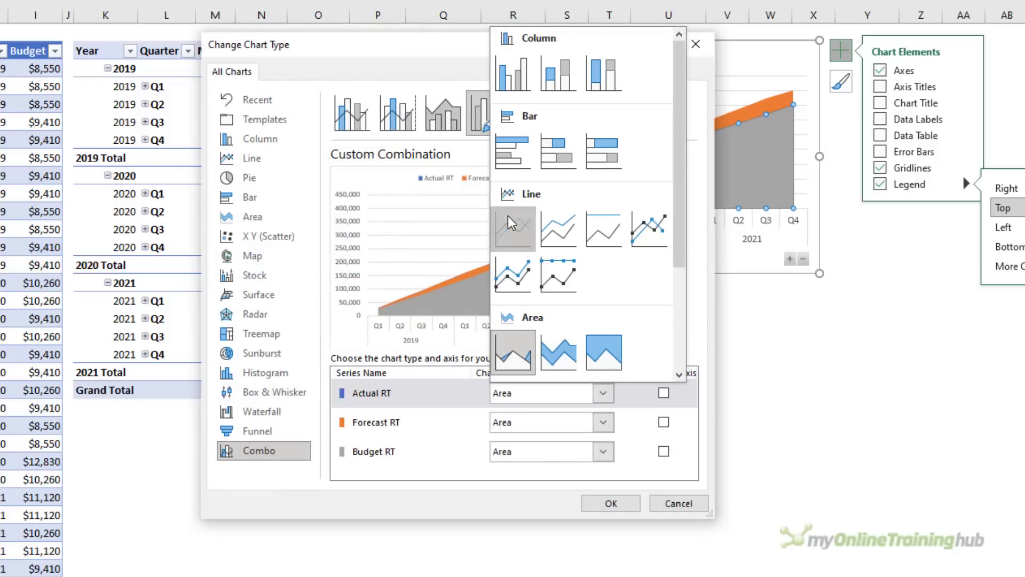
click(514, 229)
click(607, 505)
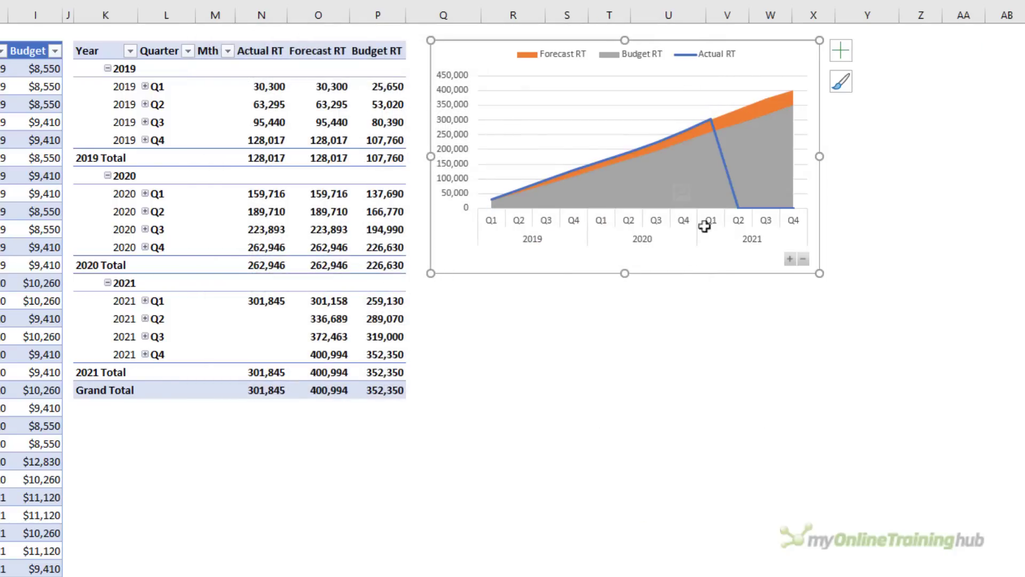
Step: Show the chart's empty cells as gaps so the Actual RT line stops at 2021 Q1
right_click(726, 164)
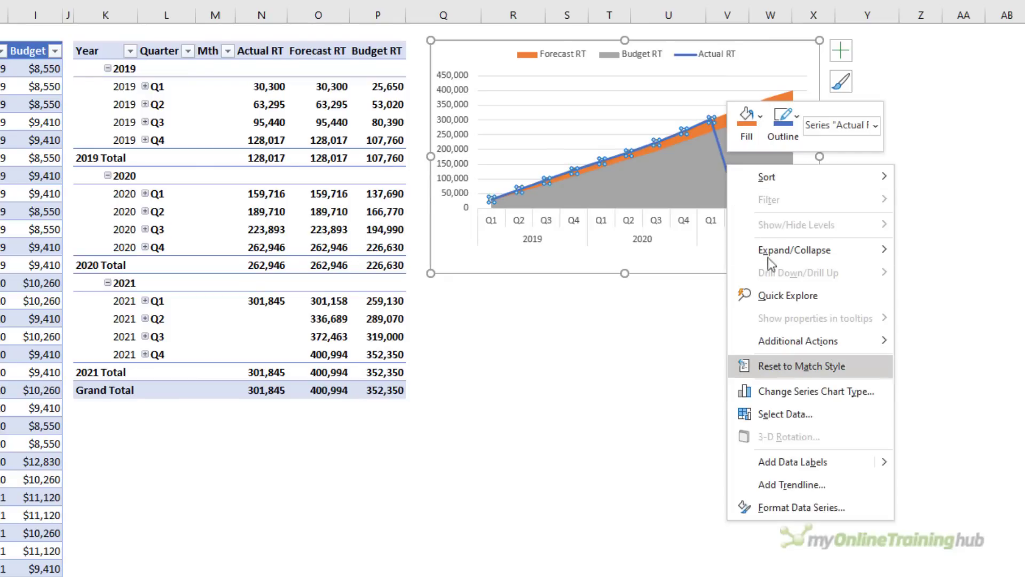
click(839, 412)
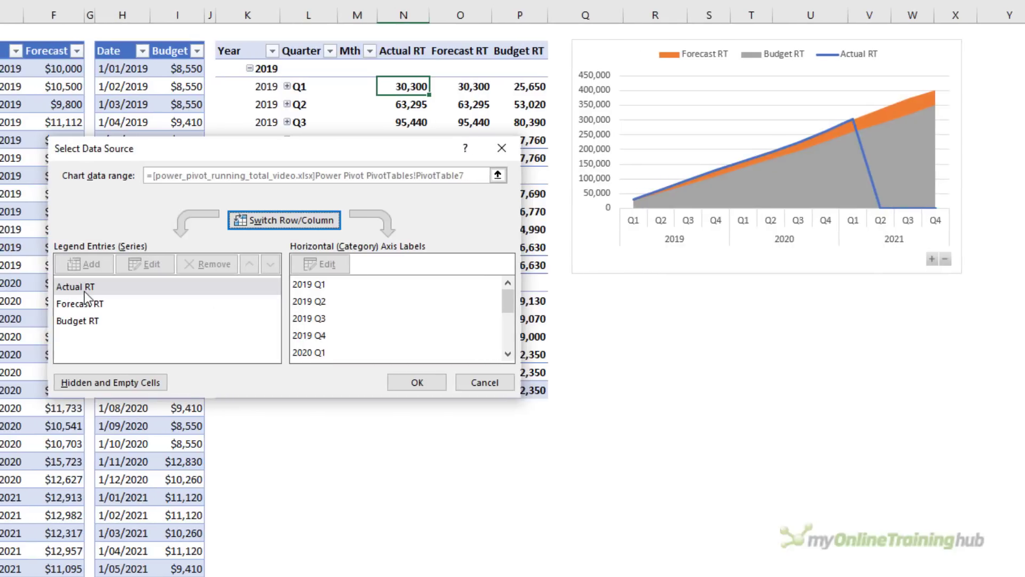
click(84, 292)
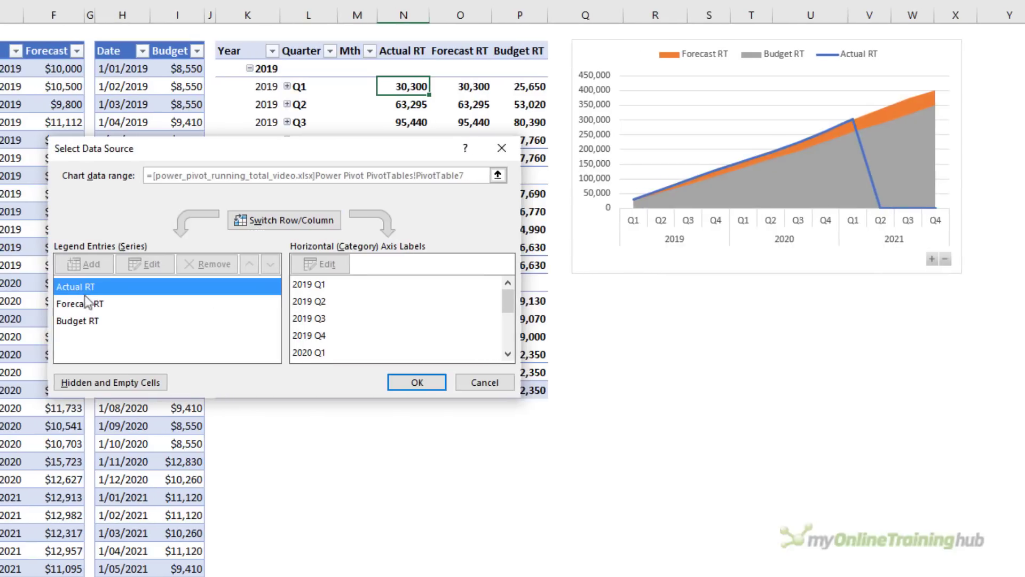
click(91, 383)
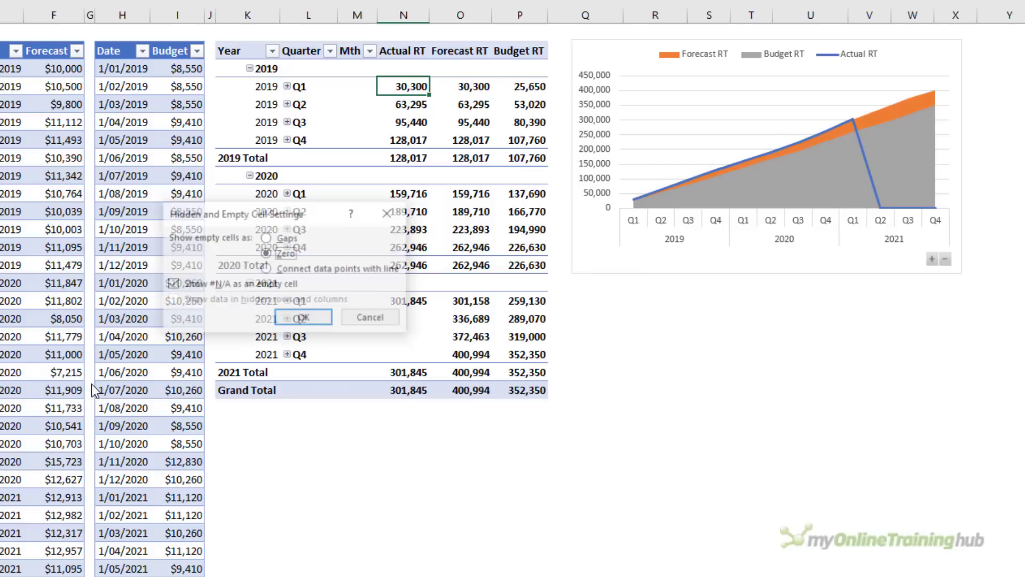
click(266, 238)
click(291, 313)
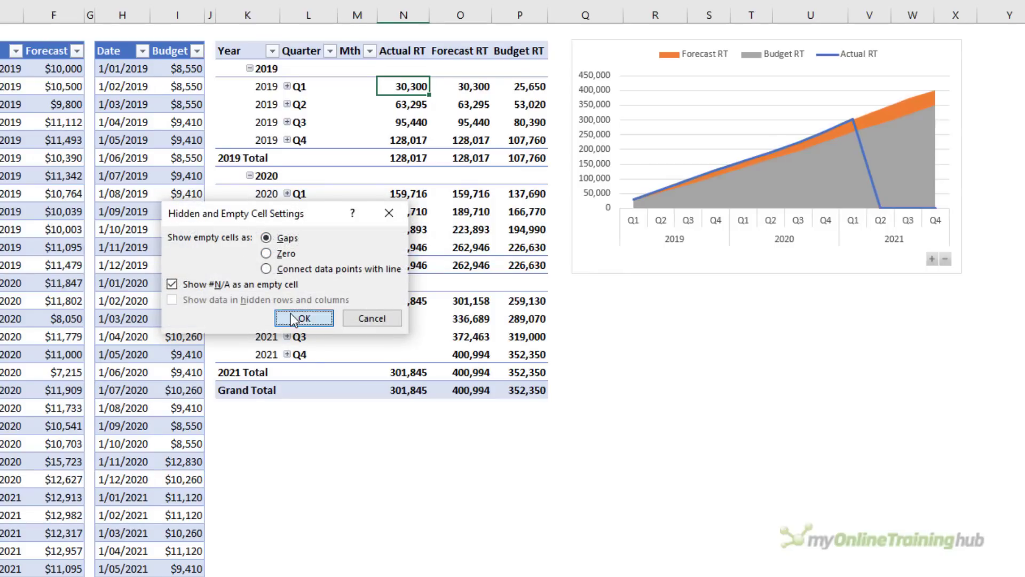
click(390, 379)
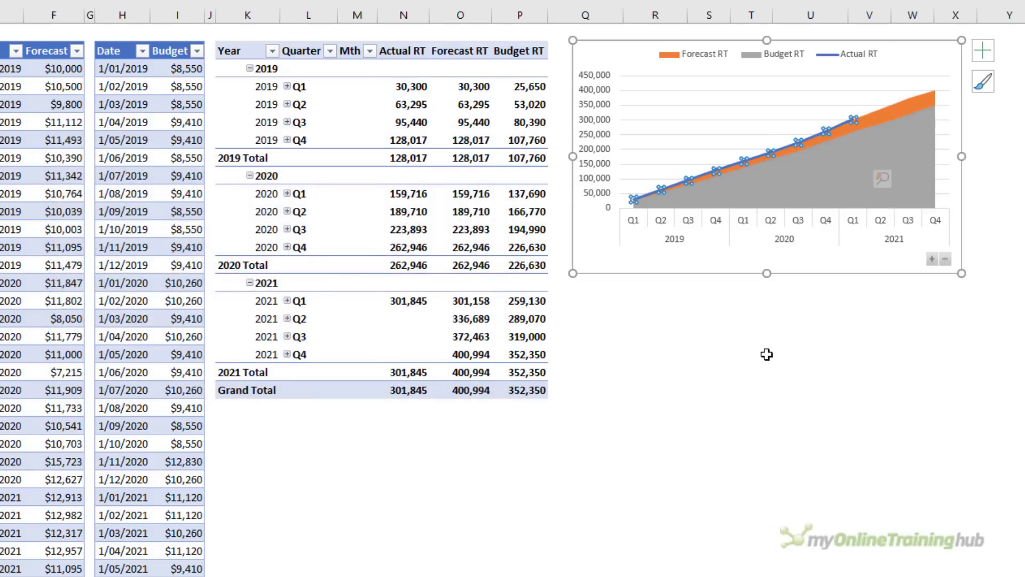
Step: Fill the Budget RT area with dark navy blue
click(895, 139)
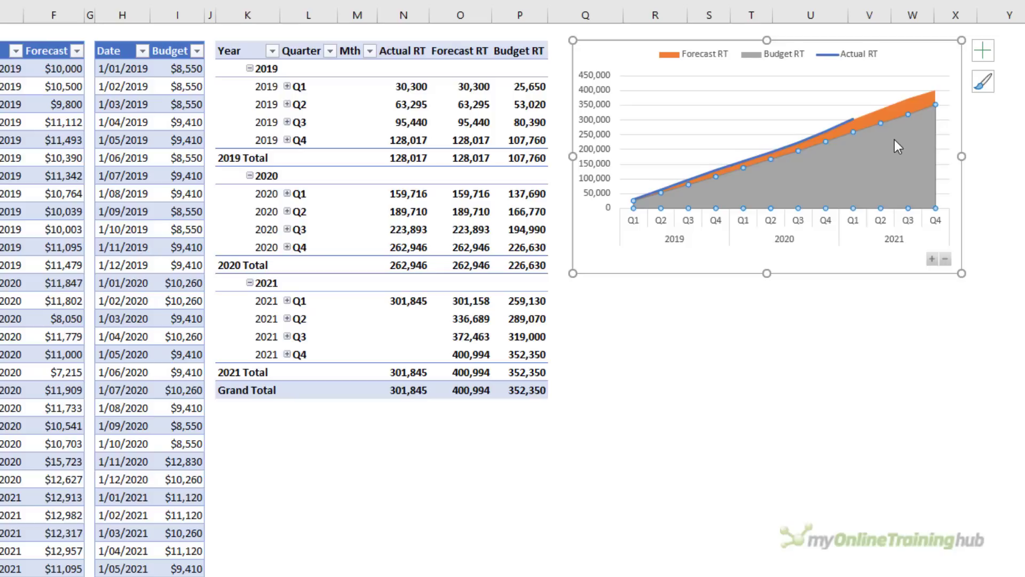
double_click(864, 196)
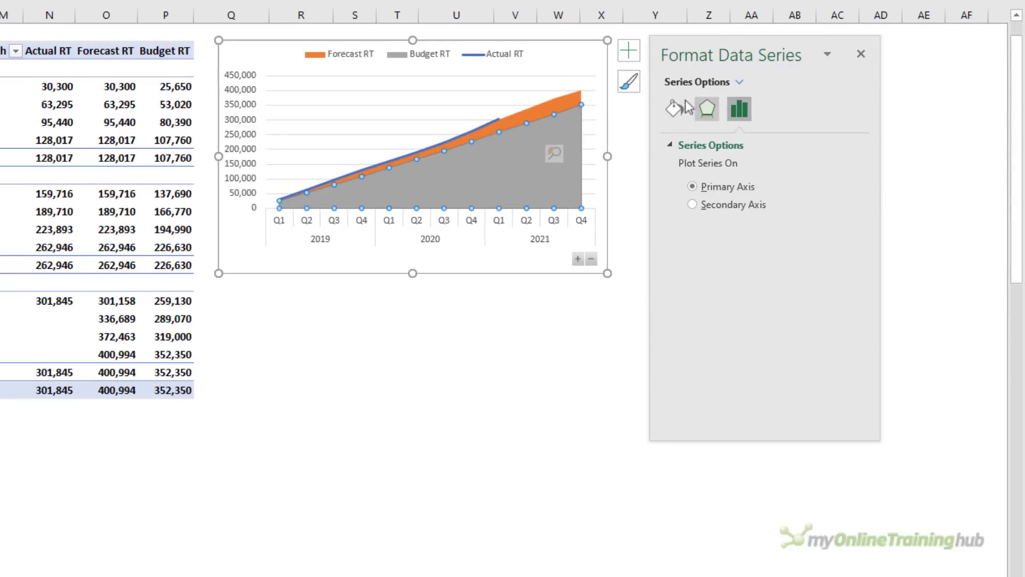
click(675, 108)
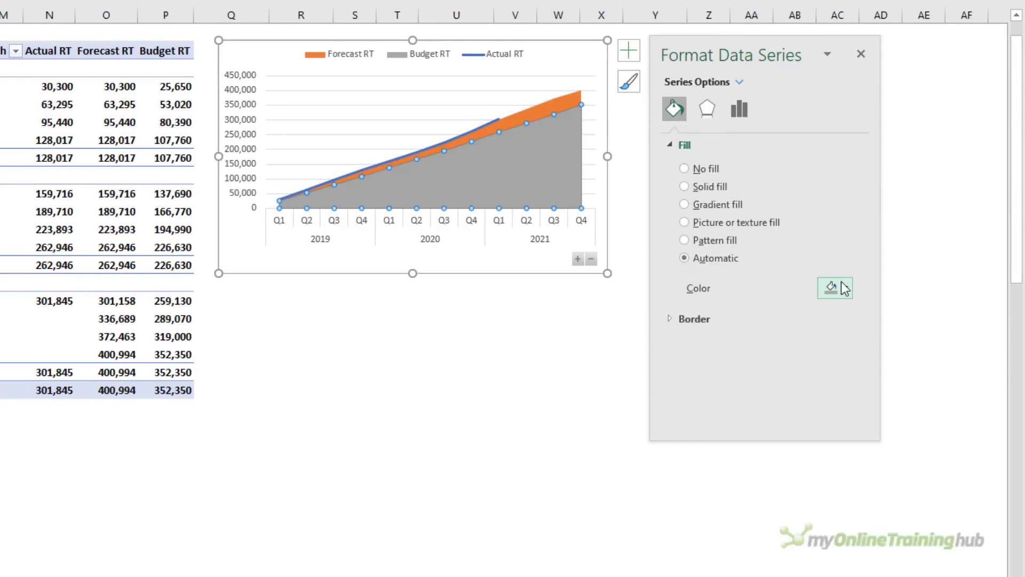
click(844, 288)
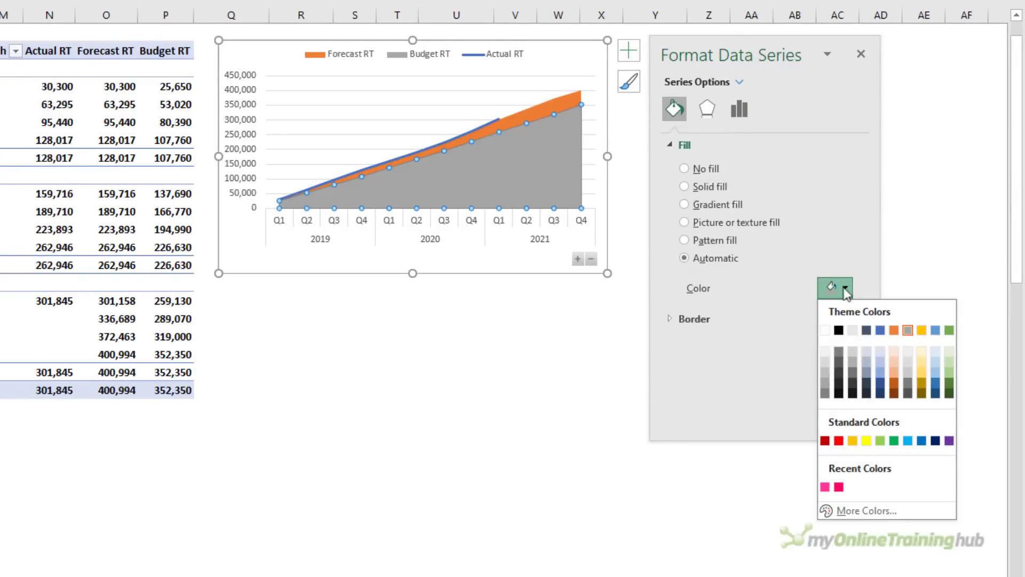
click(881, 395)
Step: Fill the Forecast RT area with light blue
click(552, 109)
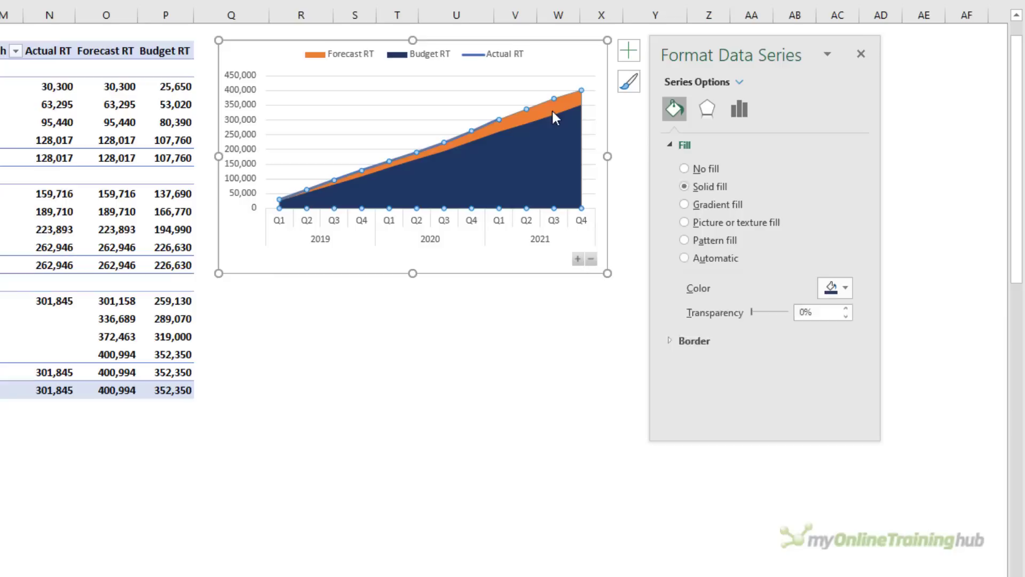
click(849, 289)
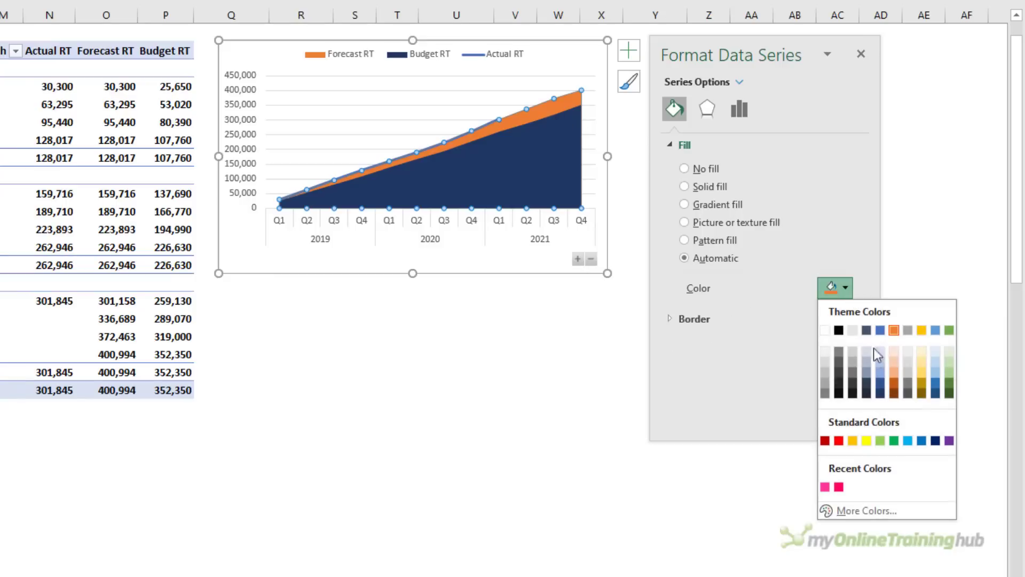
click(879, 361)
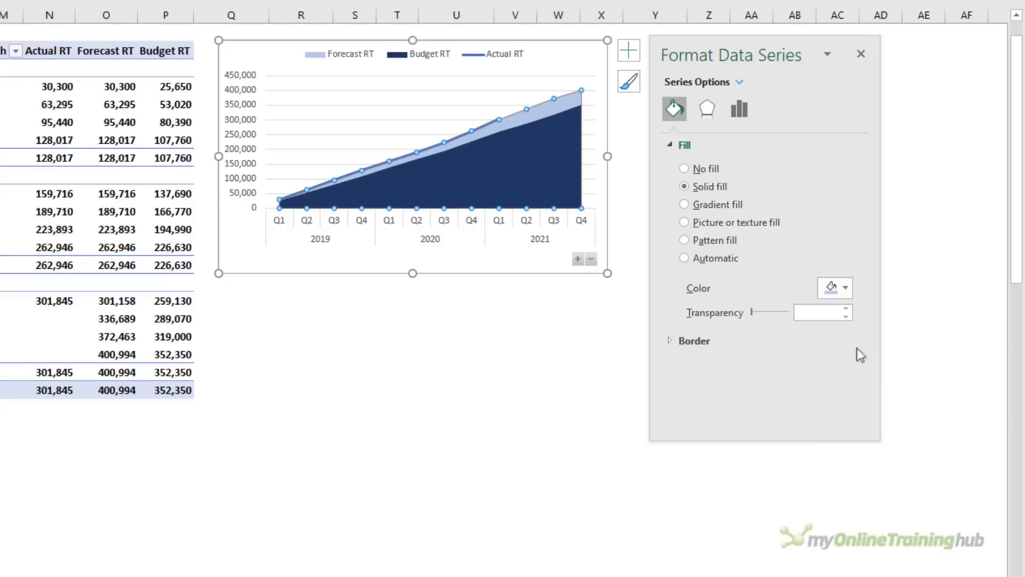
Step: Make the Actual RT line solid pink
click(488, 123)
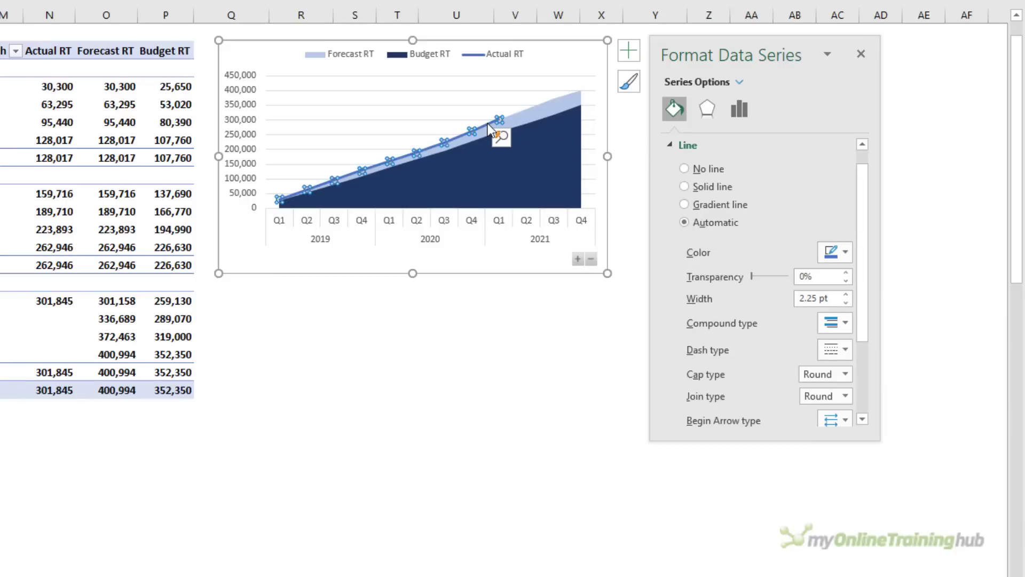
click(684, 187)
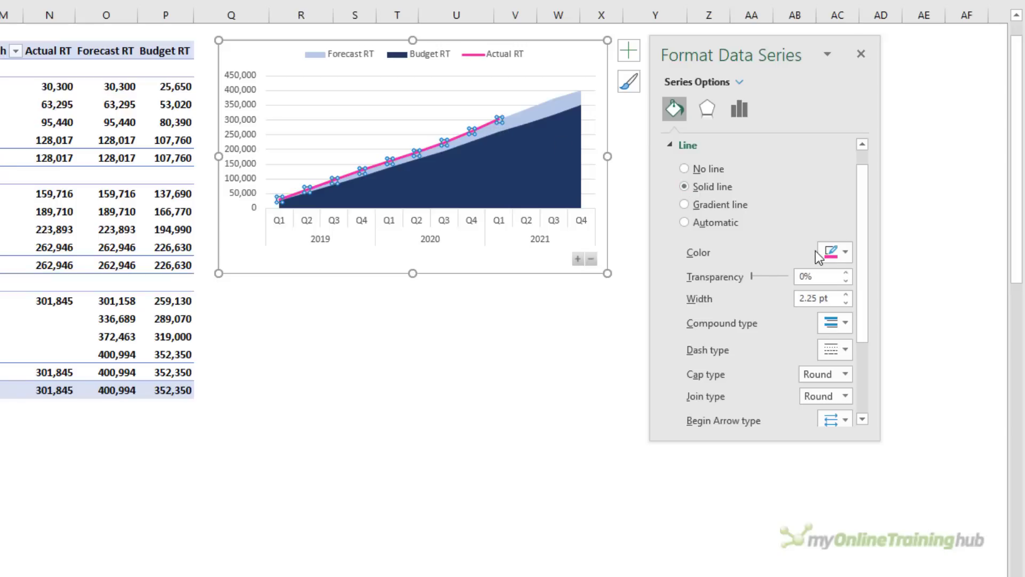
click(474, 392)
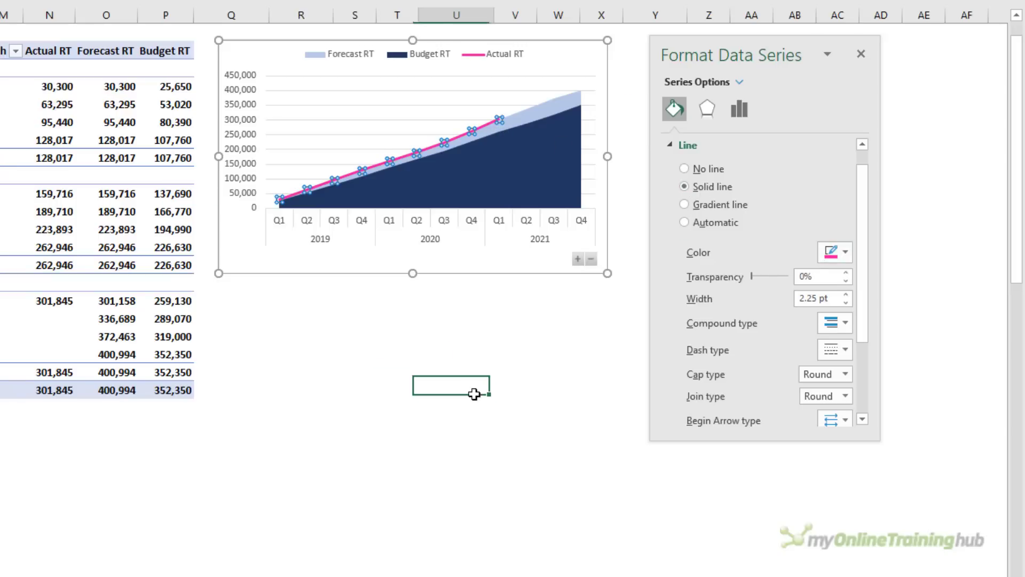
Step: Collapse the chart's categories to years, then expand them through quarters down to months
click(591, 263)
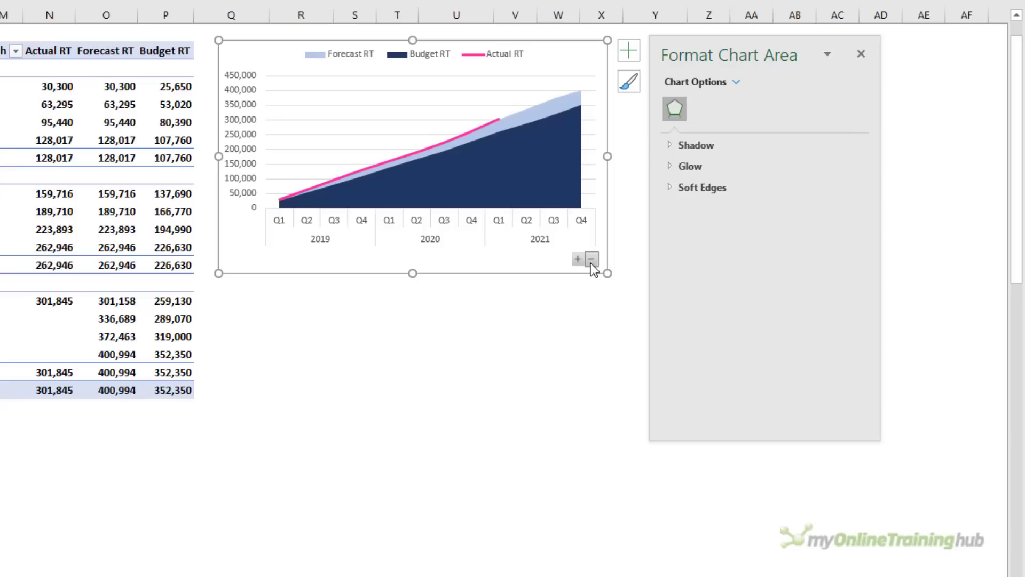
click(591, 263)
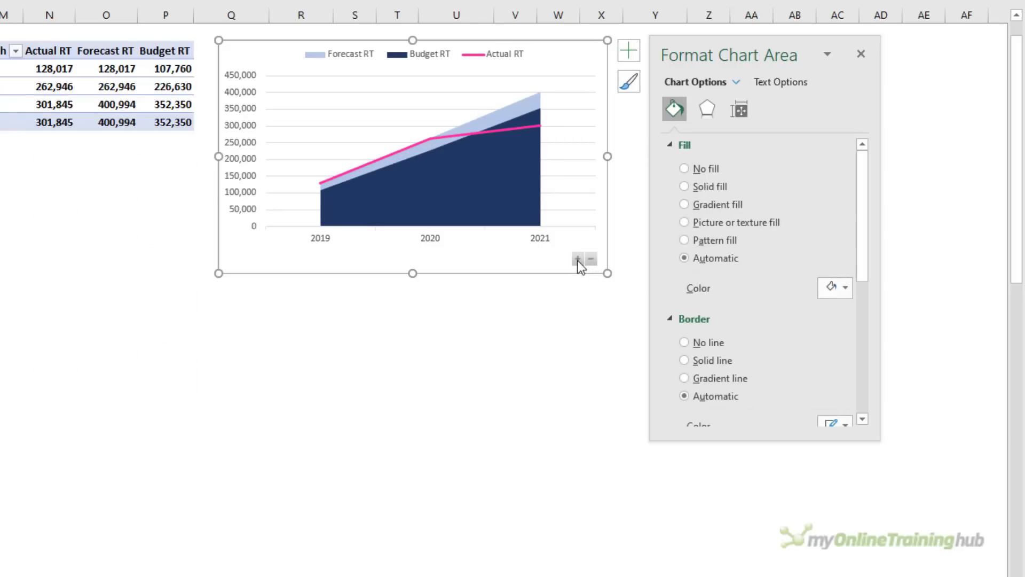
click(578, 260)
click(578, 260)
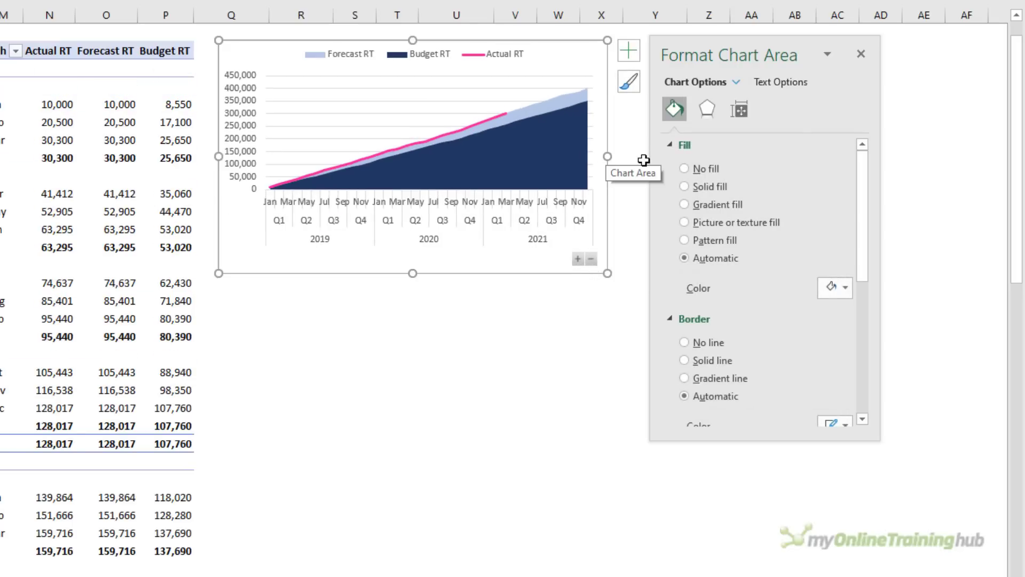
Step: Widen the chart to the right so all month labels fit, and close the Format pane
drag(607, 155, 666, 156)
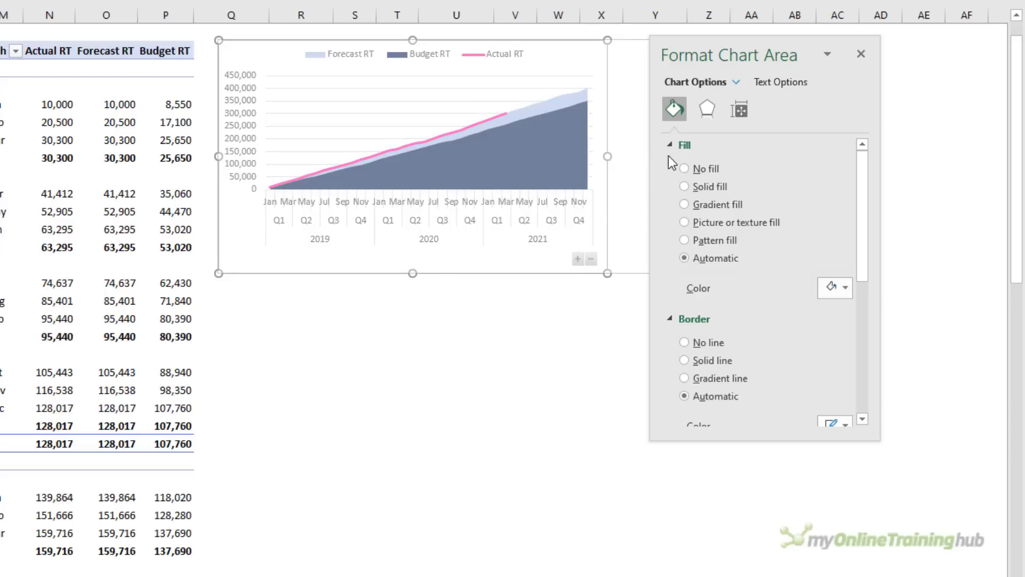
drag(736, 51, 825, 52)
click(950, 59)
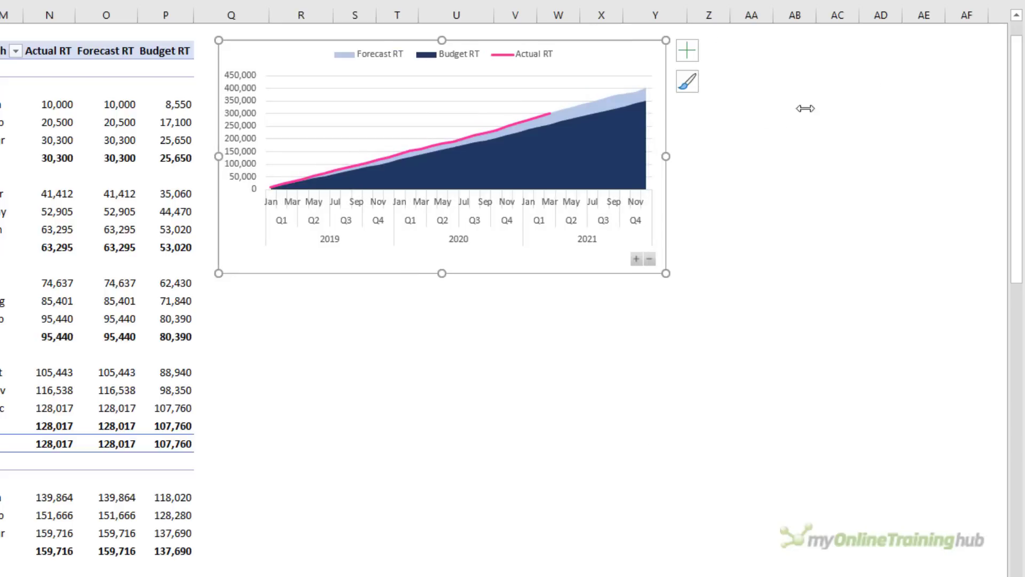
drag(665, 157, 729, 157)
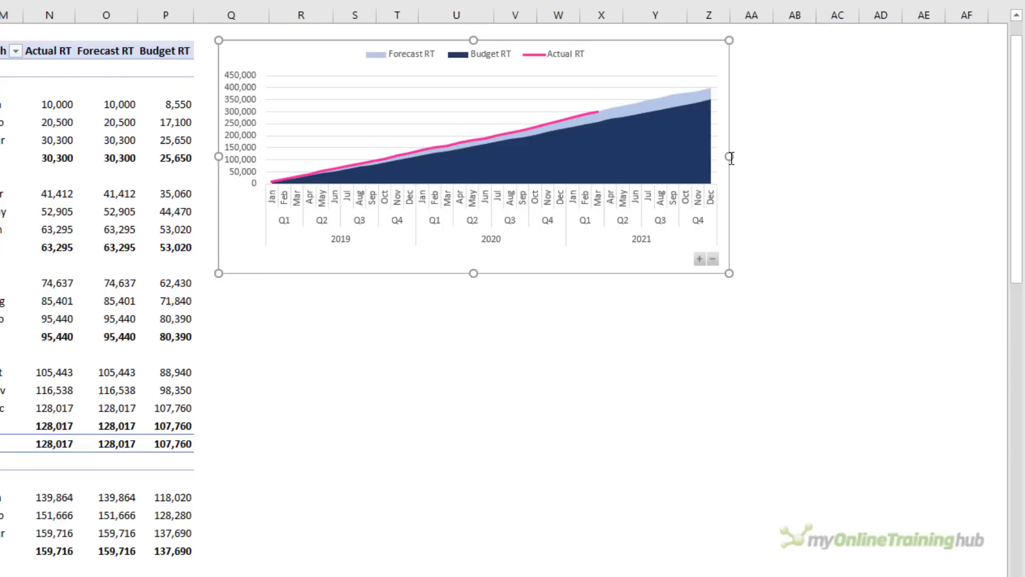